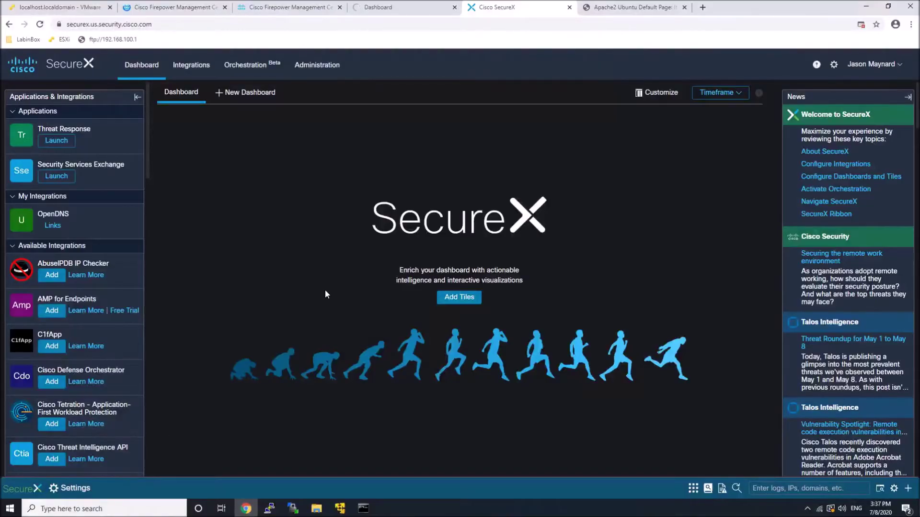
- Dismiss the new-dashboard dialog and open the Add New Module form for AMP for Endpoints under Integrations
{"action": "left_click", "coordinate": [245, 92]}
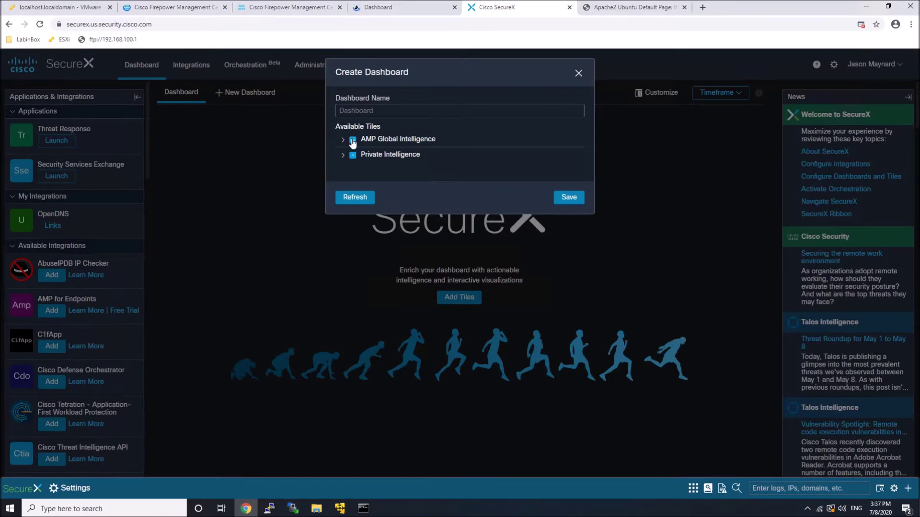
{"action": "left_click", "coordinate": [578, 74]}
{"action": "left_click", "coordinate": [190, 66]}
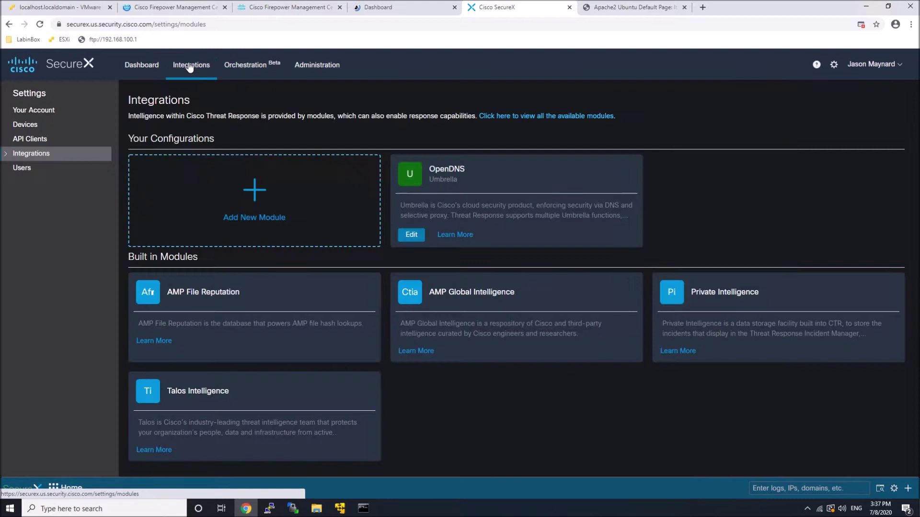
{"action": "left_click", "coordinate": [558, 117]}
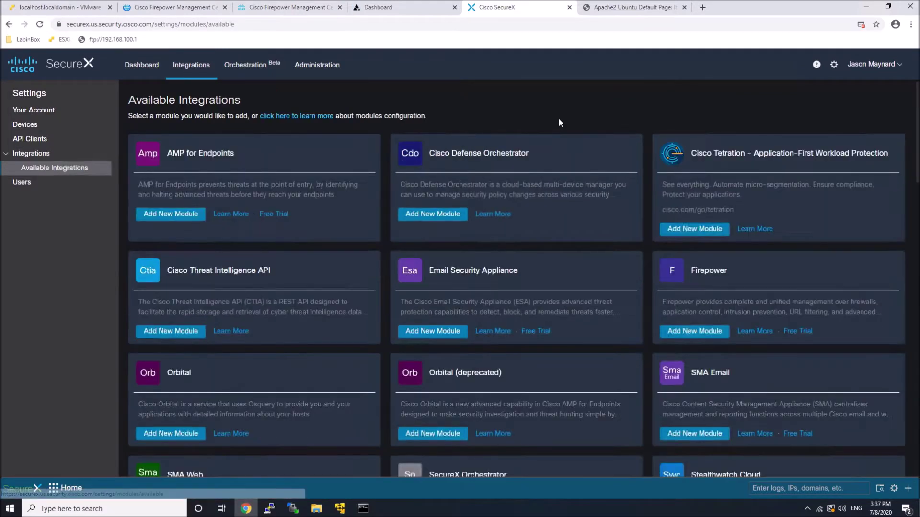
{"action": "left_click", "coordinate": [161, 215]}
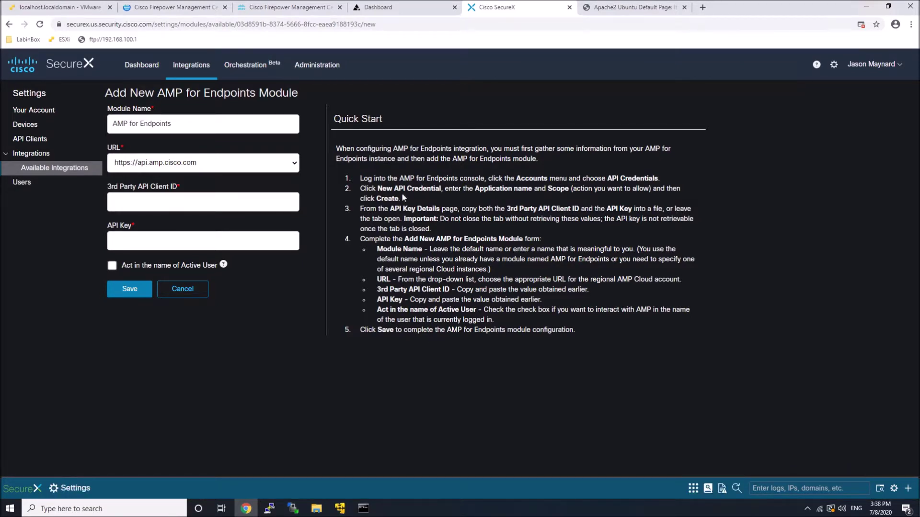
- Create a Read & Write 'SecureX' API credential with command line and file repository audit log access
{"action": "left_click", "coordinate": [393, 11]}
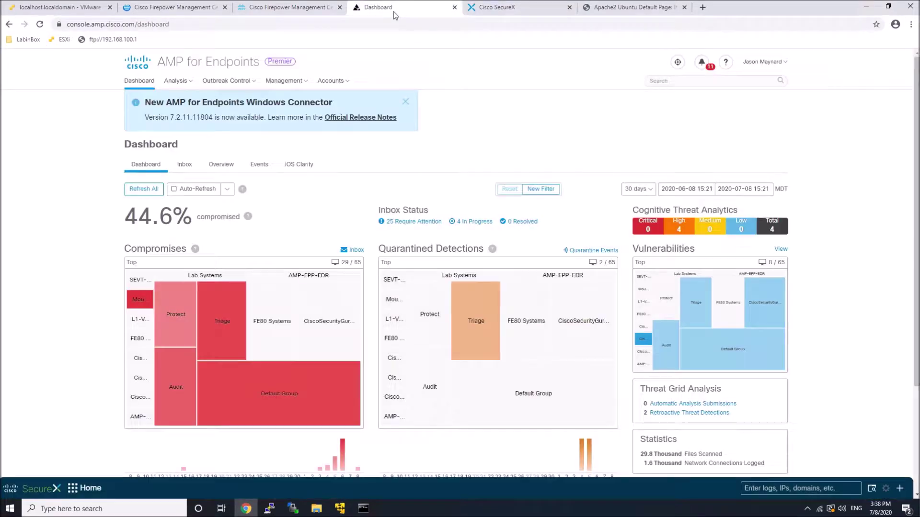
{"action": "left_click", "coordinate": [336, 84]}
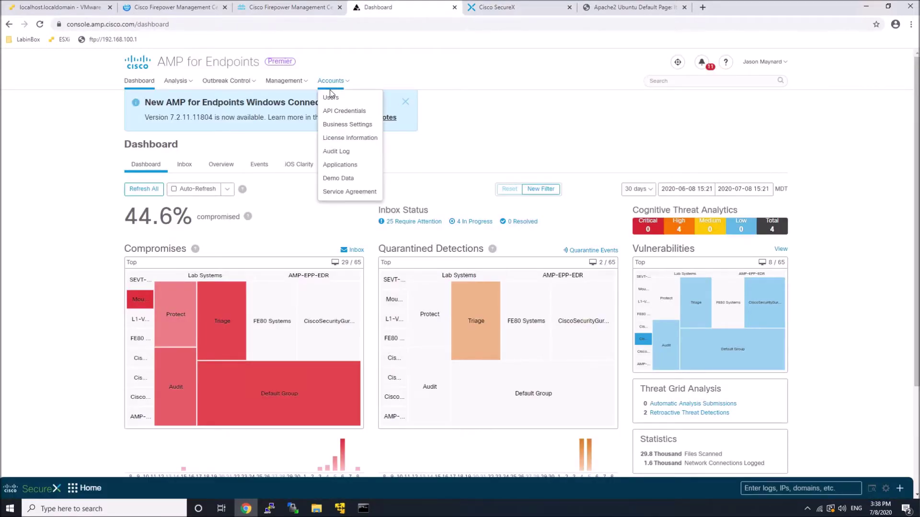
{"action": "left_click", "coordinate": [337, 112]}
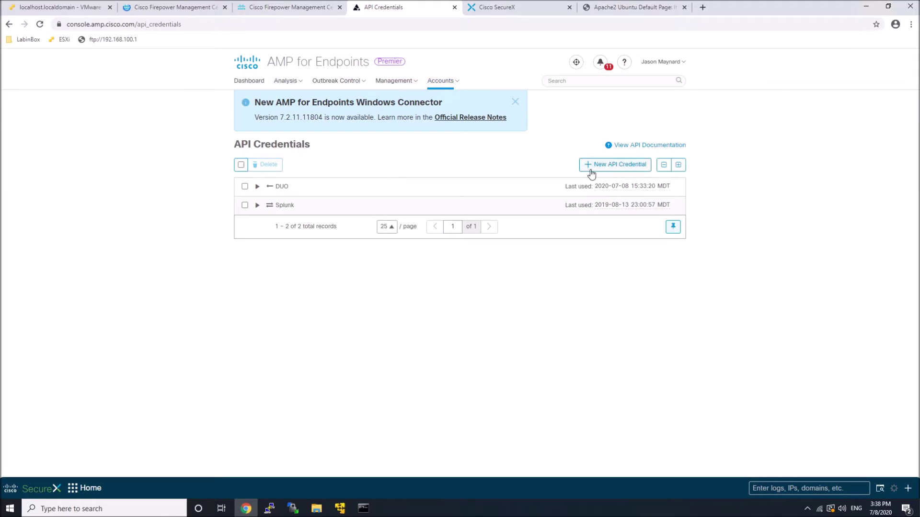
{"action": "left_click", "coordinate": [611, 166]}
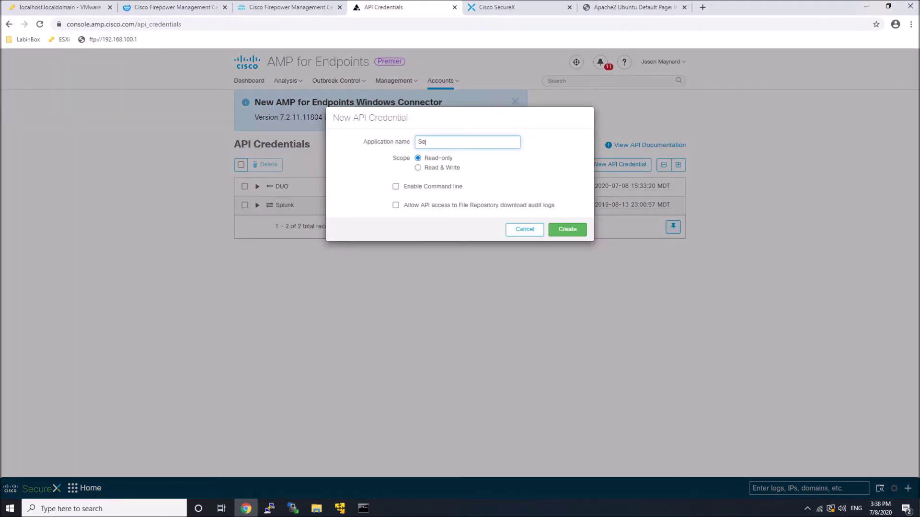
{"action": "type", "text": "SecureX"}
{"action": "left_click", "coordinate": [427, 168]}
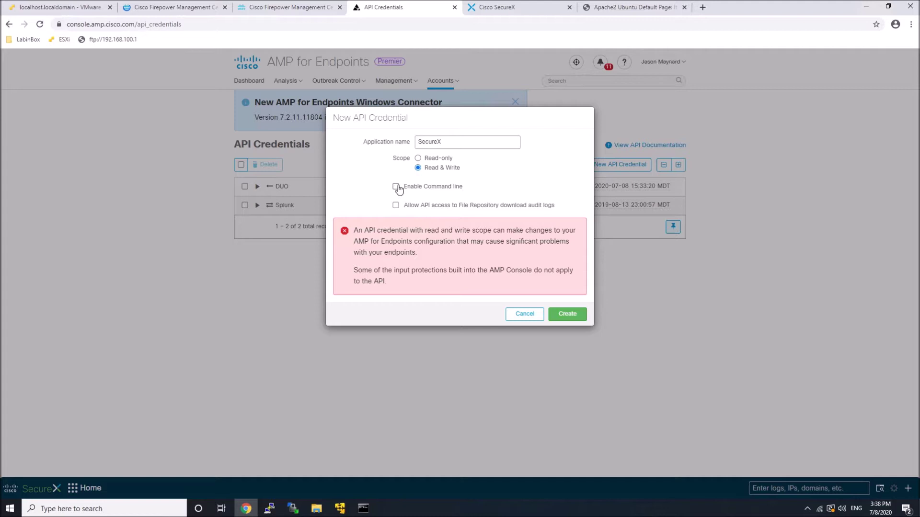
{"action": "left_click", "coordinate": [396, 187]}
{"action": "left_click", "coordinate": [396, 205]}
{"action": "left_click", "coordinate": [565, 315]}
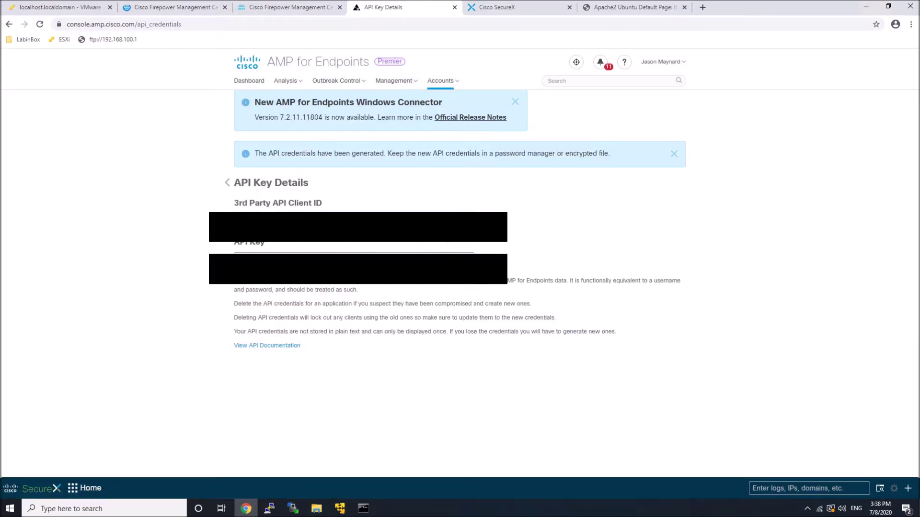
- Paste the API key into the module form, act as the active user, and save without storing browser credentials
{"action": "key", "text": "ctrl+Tab"}
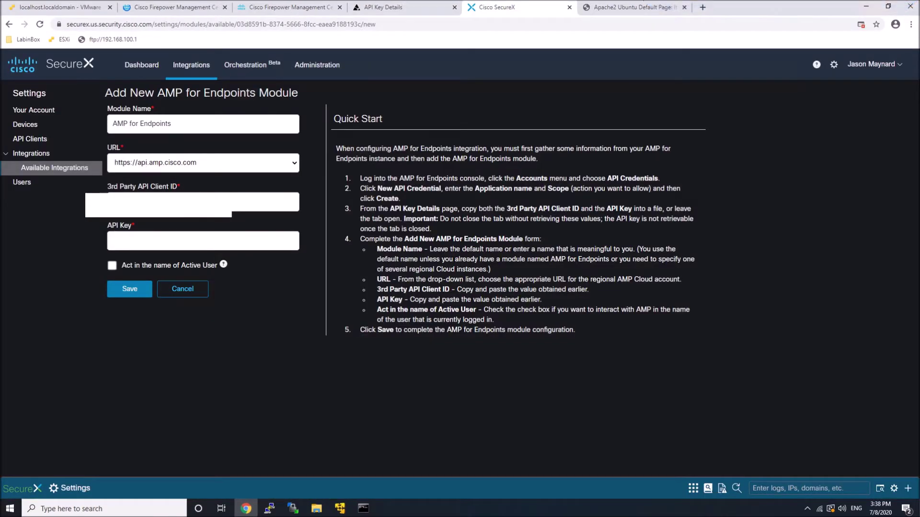
{"action": "left_click", "coordinate": [230, 240]}
{"action": "key", "text": "ctrl+v"}
{"action": "mouse_move", "coordinate": [224, 267]}
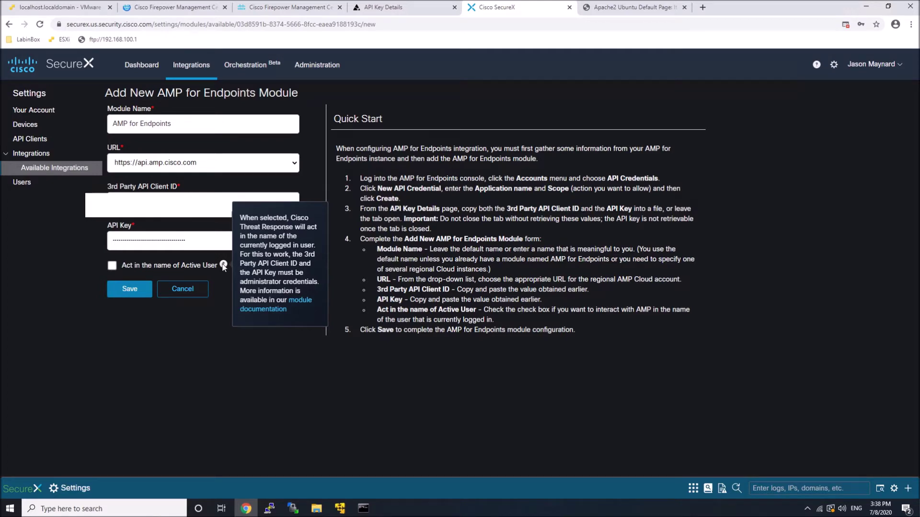
{"action": "left_click", "coordinate": [111, 266]}
{"action": "left_click", "coordinate": [117, 287]}
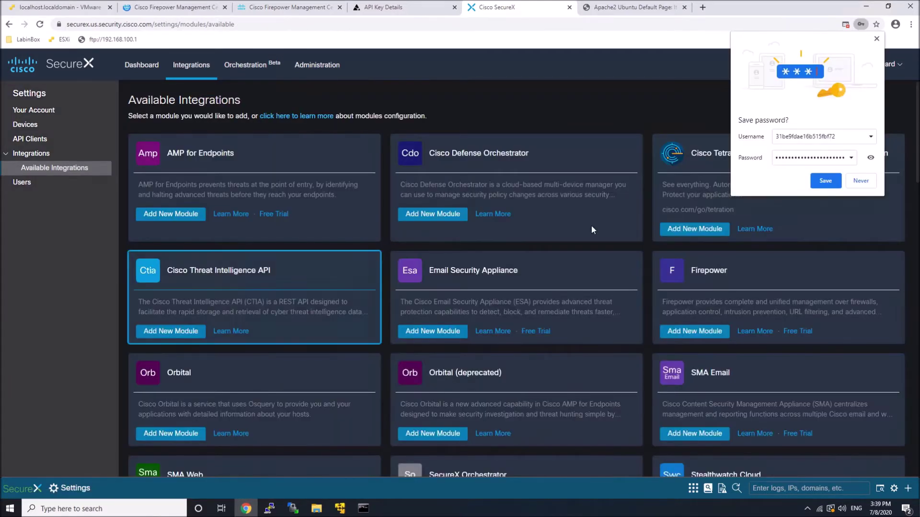
{"action": "left_click", "coordinate": [861, 181]}
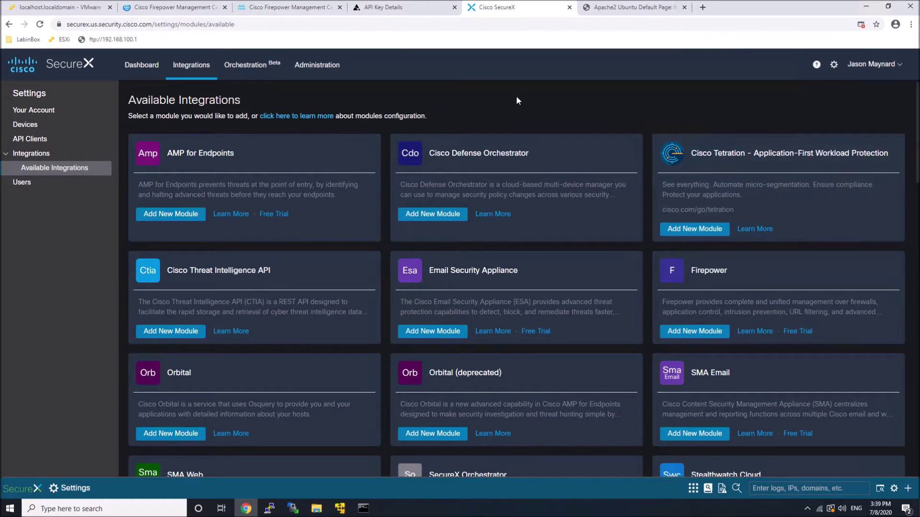
- Build a 'Cisco Security' dashboard with all AMP for Endpoints tiles, from Compromises detected to Protections
{"action": "left_click", "coordinate": [132, 71]}
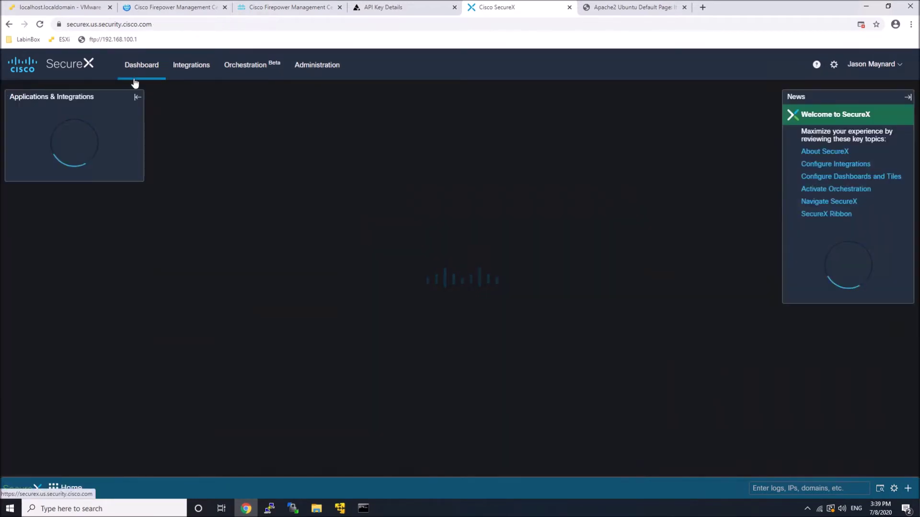
{"action": "left_click", "coordinate": [249, 93]}
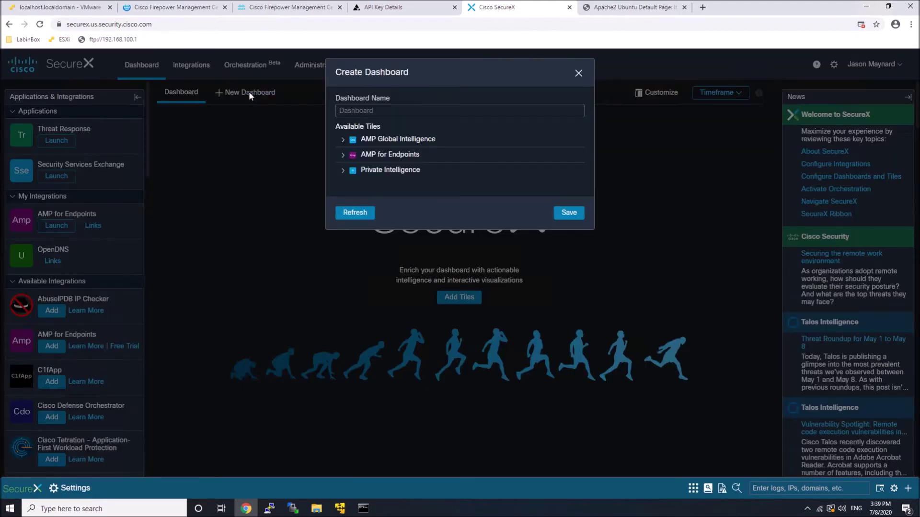
{"action": "left_click", "coordinate": [358, 110]}
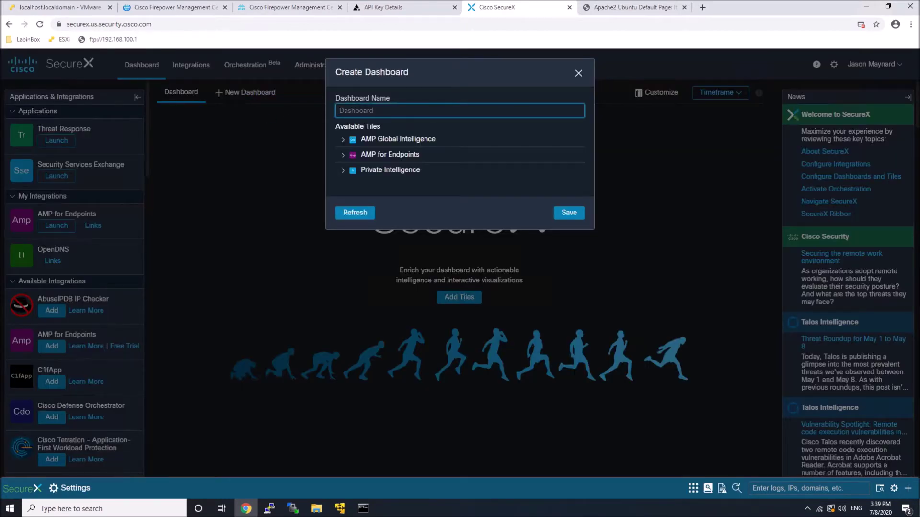
{"action": "type", "text": "Cisco Security"}
{"action": "left_click", "coordinate": [344, 155]}
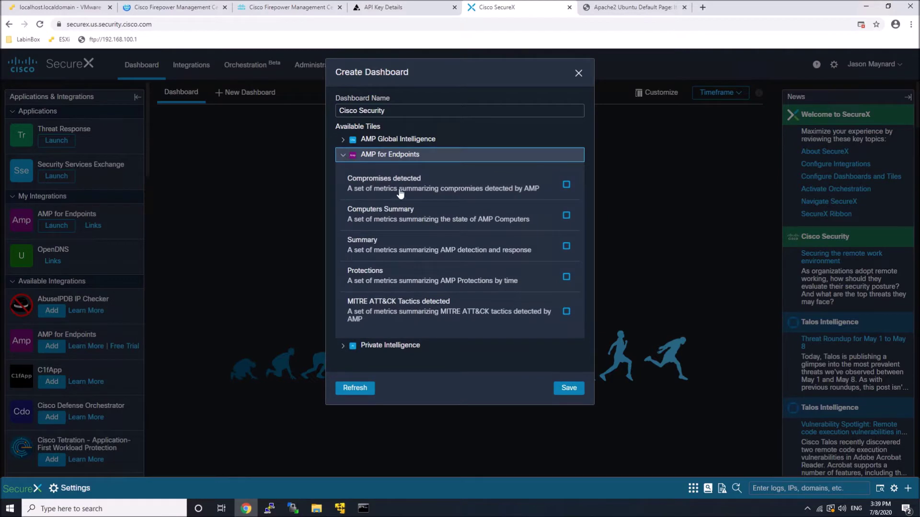
{"action": "left_click", "coordinate": [566, 185]}
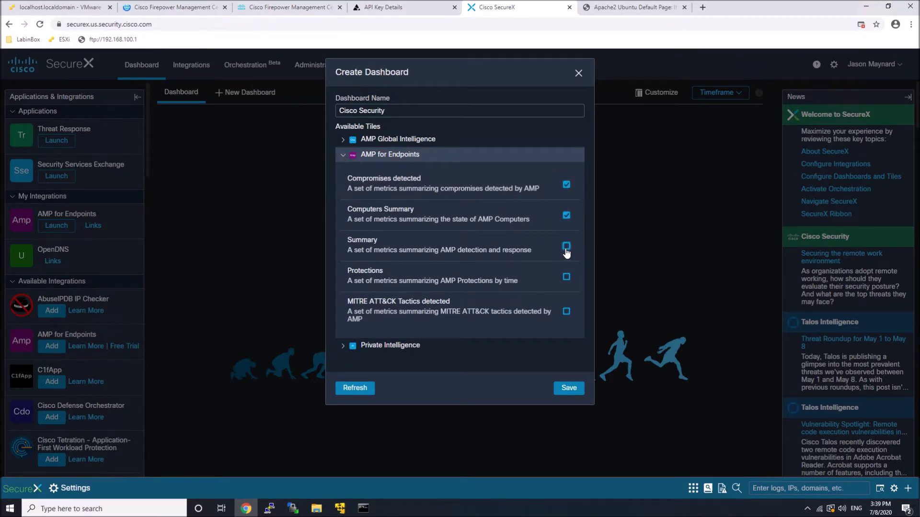
{"action": "left_click", "coordinate": [566, 277]}
{"action": "left_click", "coordinate": [564, 387]}
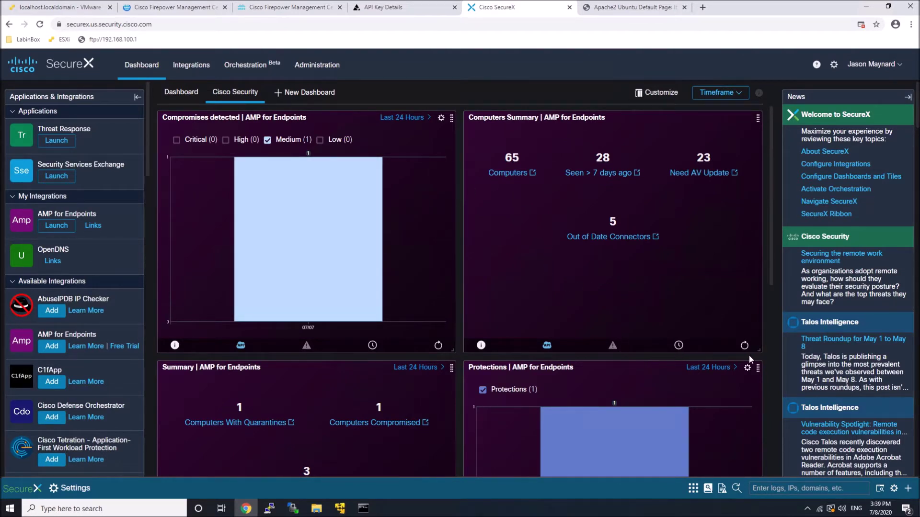
- Resize the Computers Summary and Summary tiles to be shorter
{"action": "left_click_drag", "start_coordinate": [757, 351], "coordinate": [737, 260]}
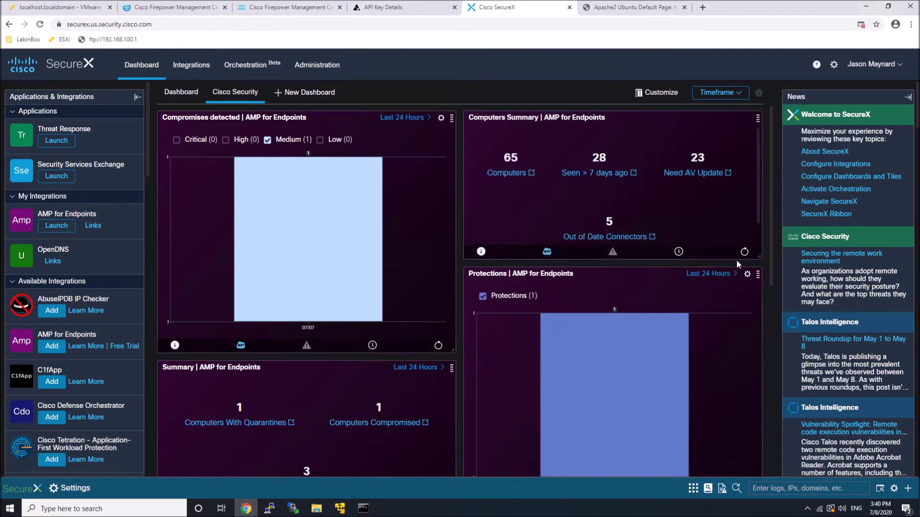
{"action": "scroll", "coordinate": [379, 388], "scroll_direction": "down", "scroll_amount": 2}
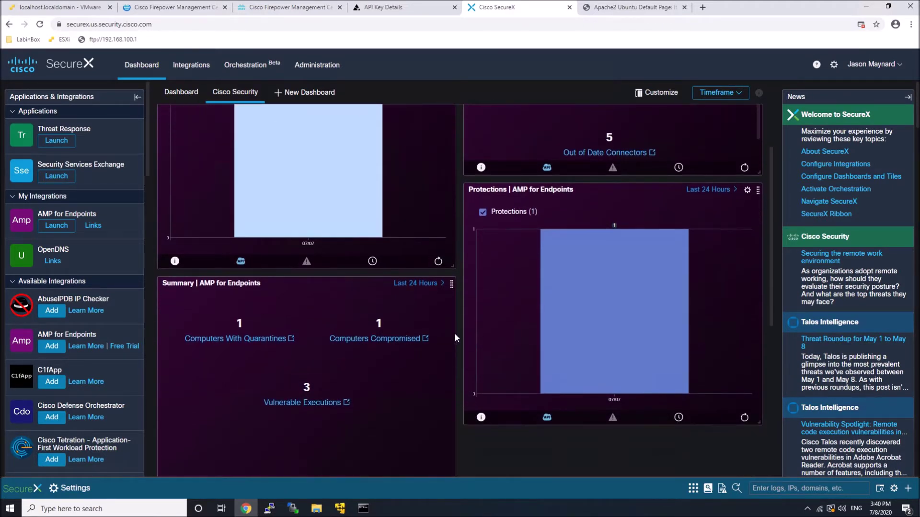
{"action": "left_click_drag", "start_coordinate": [450, 285], "coordinate": [450, 81]}
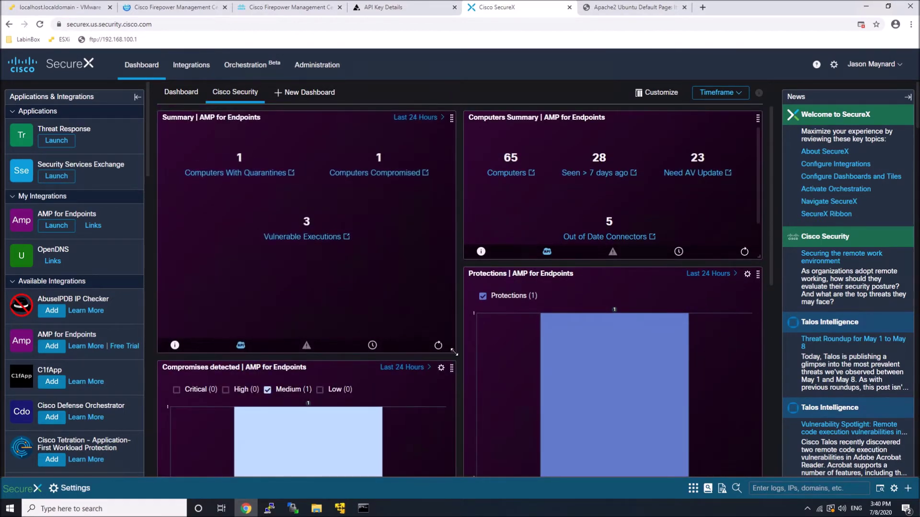
{"action": "left_click_drag", "start_coordinate": [454, 352], "coordinate": [455, 260]}
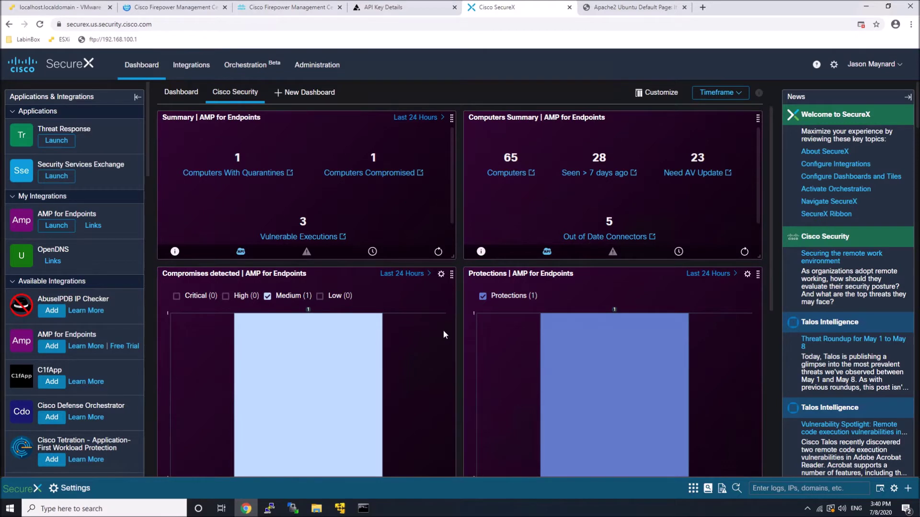
- Move the MITRE ATT&CK tile up the dashboard and set its timeframe to Last 30 Days
{"action": "scroll", "coordinate": [444, 330], "scroll_direction": "down", "scroll_amount": 3}
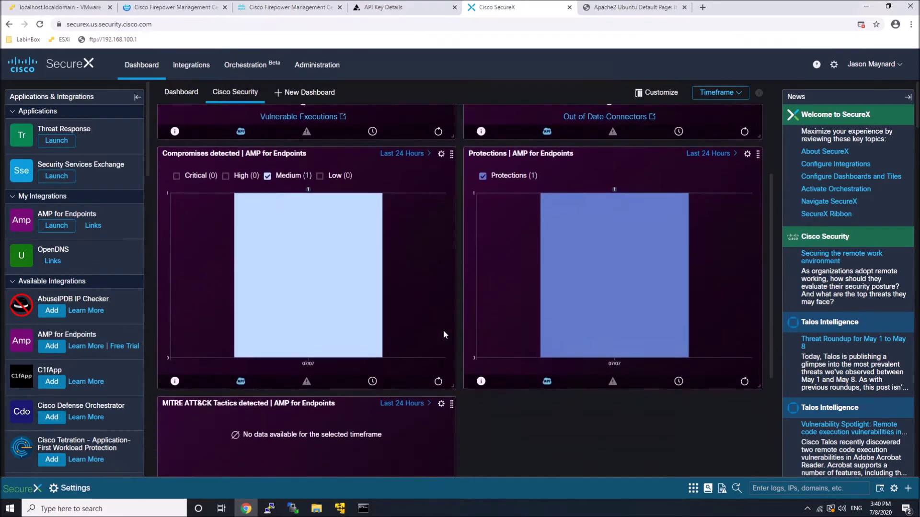
{"action": "scroll", "coordinate": [444, 334], "scroll_direction": "down", "scroll_amount": 2}
{"action": "scroll", "coordinate": [404, 381], "scroll_direction": "down", "scroll_amount": 3}
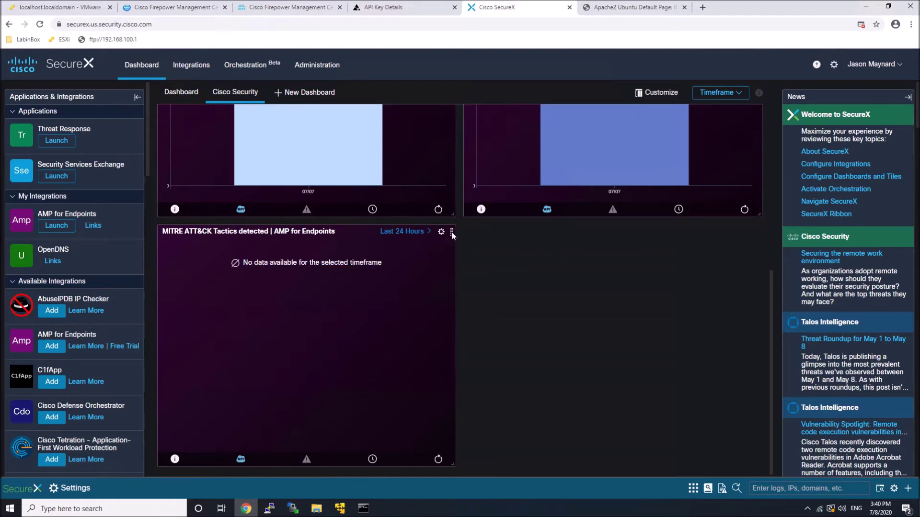
{"action": "left_click_drag", "start_coordinate": [451, 232], "coordinate": [442, 301]}
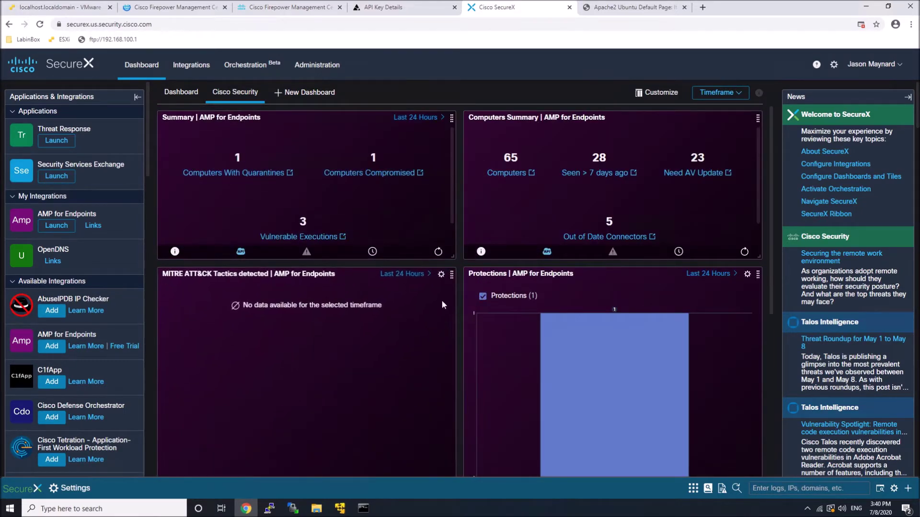
{"action": "left_click", "coordinate": [421, 273]}
{"action": "left_click", "coordinate": [384, 341]}
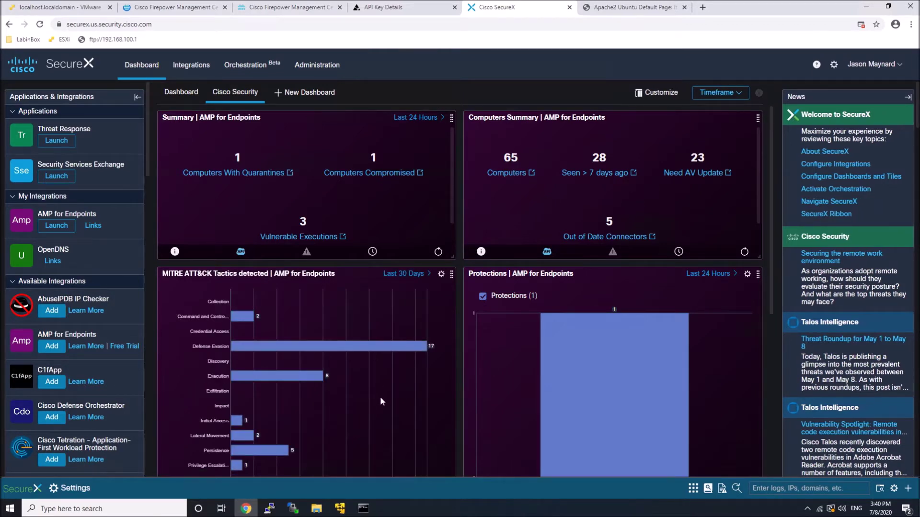
{"action": "scroll", "coordinate": [382, 401], "scroll_direction": "down", "scroll_amount": 1}
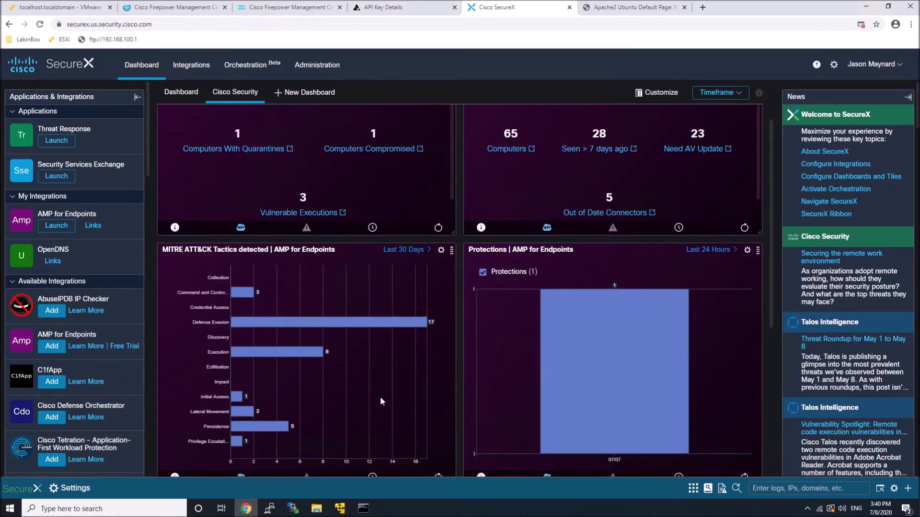
{"action": "scroll", "coordinate": [381, 402], "scroll_direction": "up", "scroll_amount": 1}
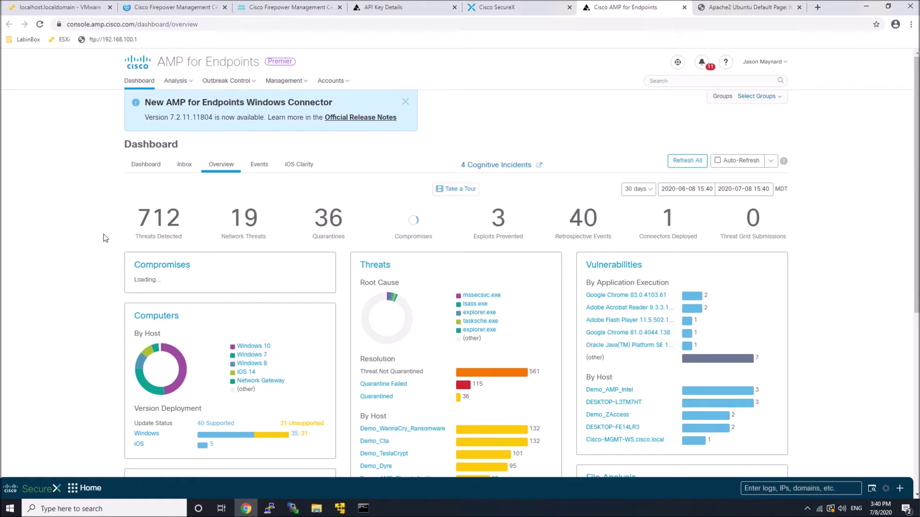
- Open the Threat Detected compromises, expand Win8-AD-Host2, and begin isolating that endpoint
{"action": "scroll", "coordinate": [105, 238], "scroll_direction": "down", "scroll_amount": 2}
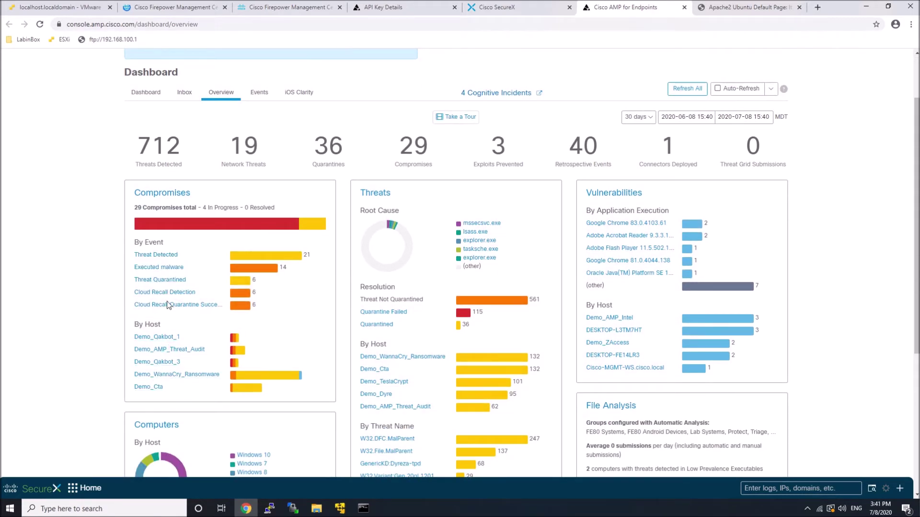
{"action": "left_click", "coordinate": [137, 255]}
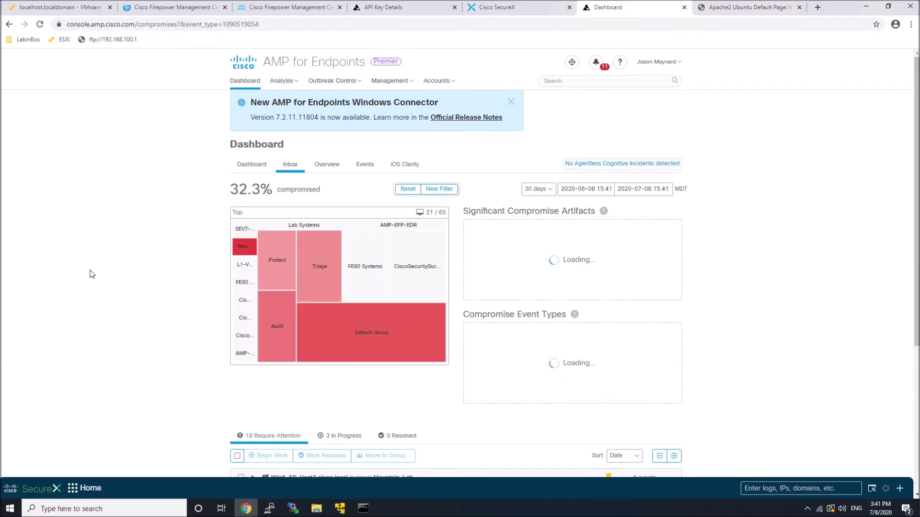
{"action": "scroll", "coordinate": [92, 274], "scroll_direction": "down", "scroll_amount": 1}
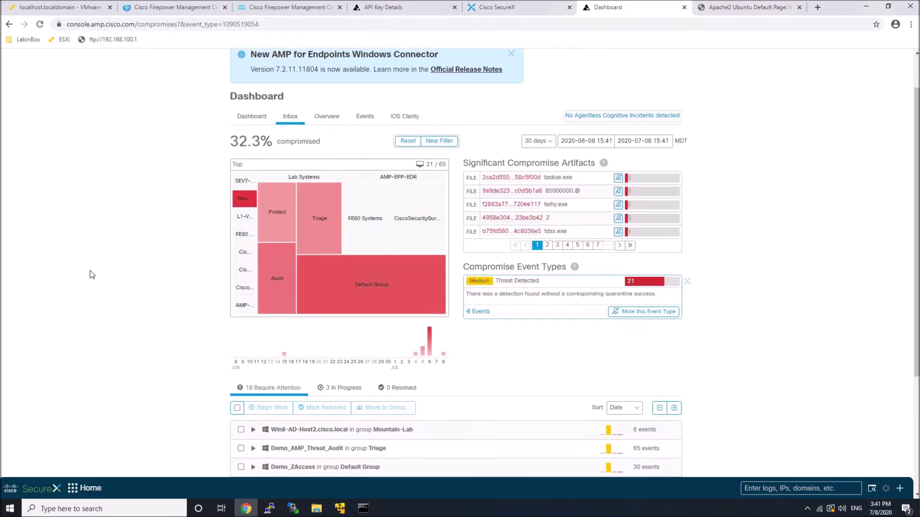
{"action": "scroll", "coordinate": [92, 274], "scroll_direction": "down", "scroll_amount": 3}
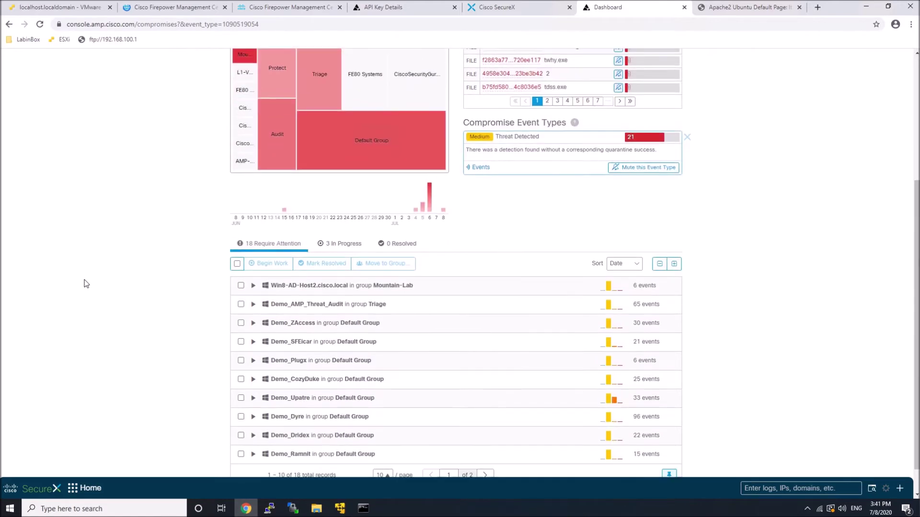
{"action": "left_click", "coordinate": [254, 286]}
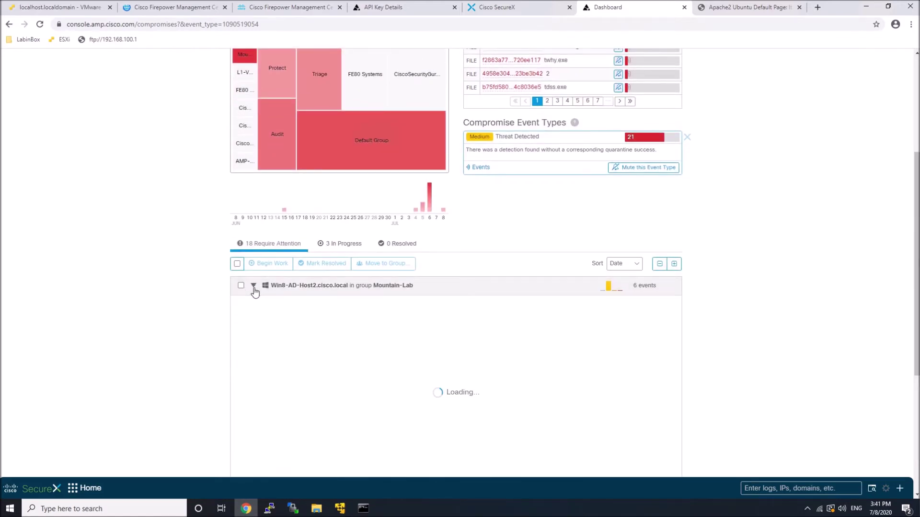
{"action": "scroll", "coordinate": [254, 291], "scroll_direction": "down", "scroll_amount": 3}
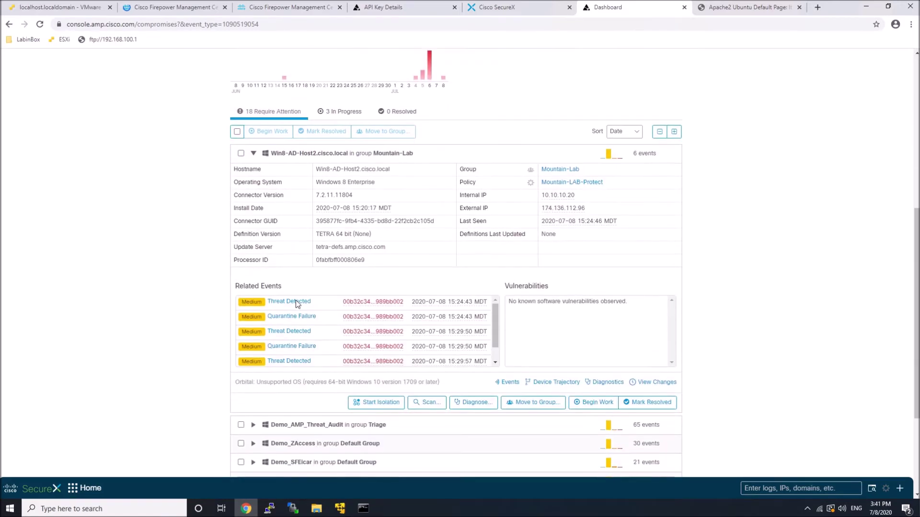
{"action": "left_click", "coordinate": [378, 402]}
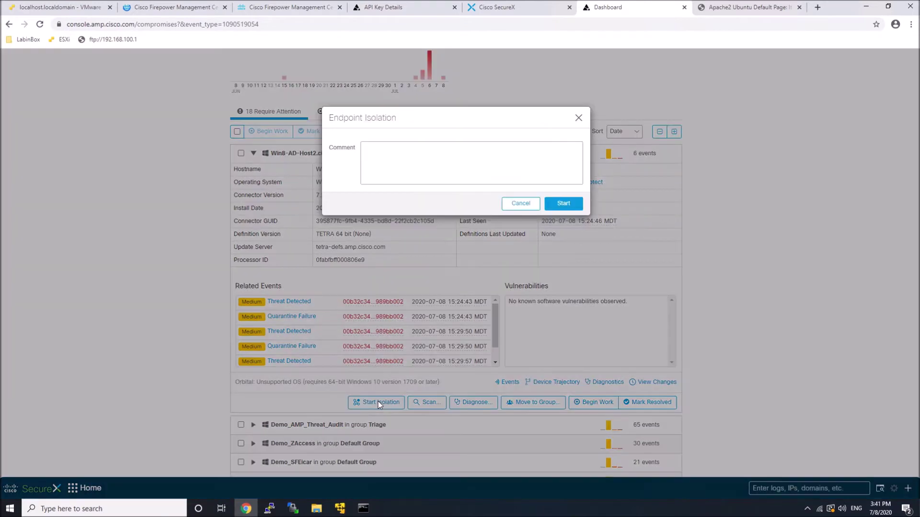
- Enter an isolation comment saying the host is compromised and needs remediation, then start isolation
{"action": "left_click", "coordinate": [383, 153]}
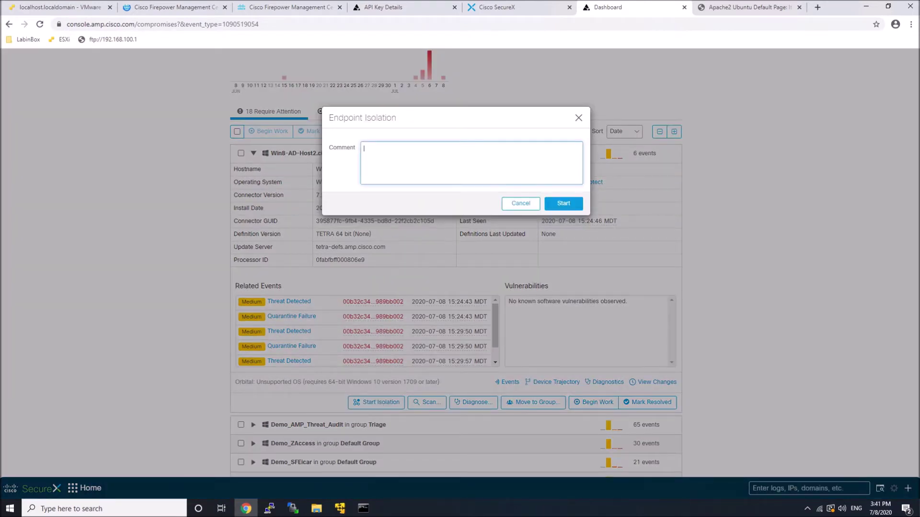
{"action": "type", "text": "Com"}
{"action": "type", "text": "promised need"}
{"action": "type", "text": "ed"}
{"action": "type", "text": " to rem"}
{"action": "type", "text": "ediate"}
{"action": "left_click", "coordinate": [565, 205]}
{"action": "left_click", "coordinate": [424, 148]}
{"action": "key", "text": "BackSpace"}
{"action": "key", "text": "BackSpace"}
{"action": "type", "text": "ing"}
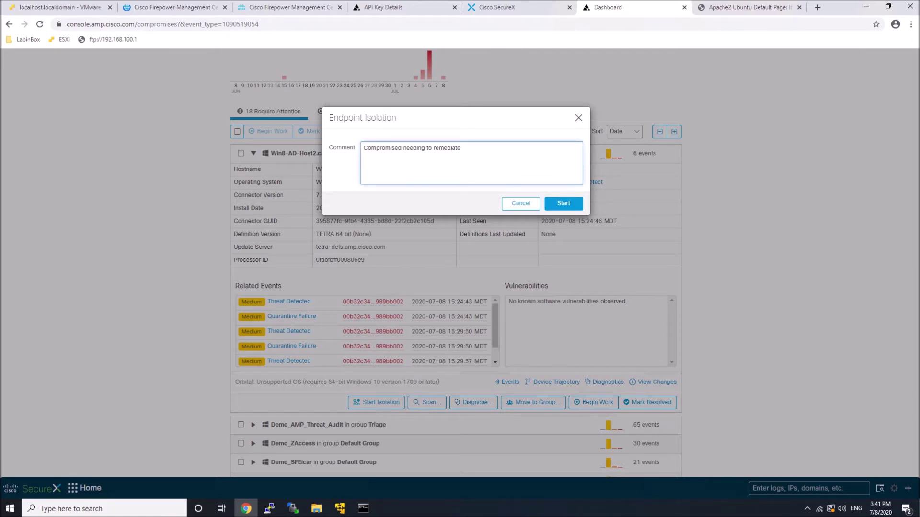
{"action": "left_click", "coordinate": [563, 205]}
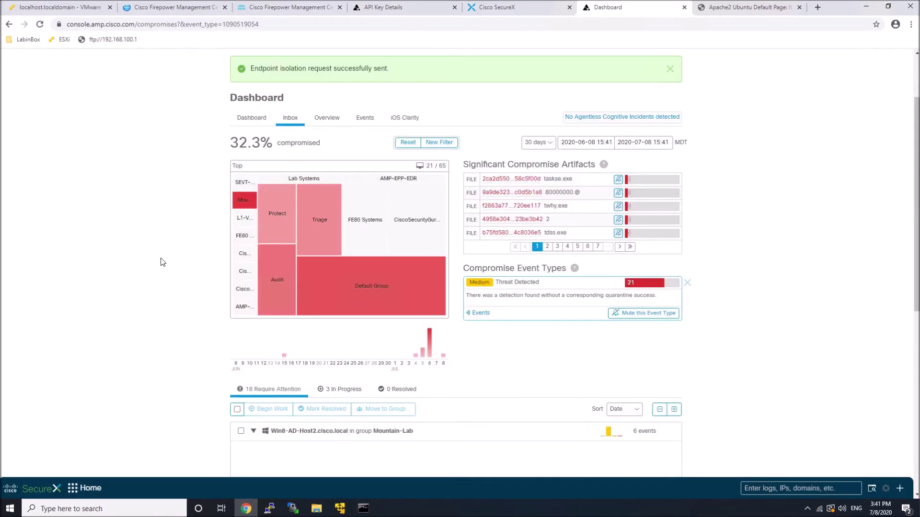
- Switch to the Win8 VM console in the ESXi browser tab
{"action": "scroll", "coordinate": [148, 297], "scroll_direction": "down", "scroll_amount": 3}
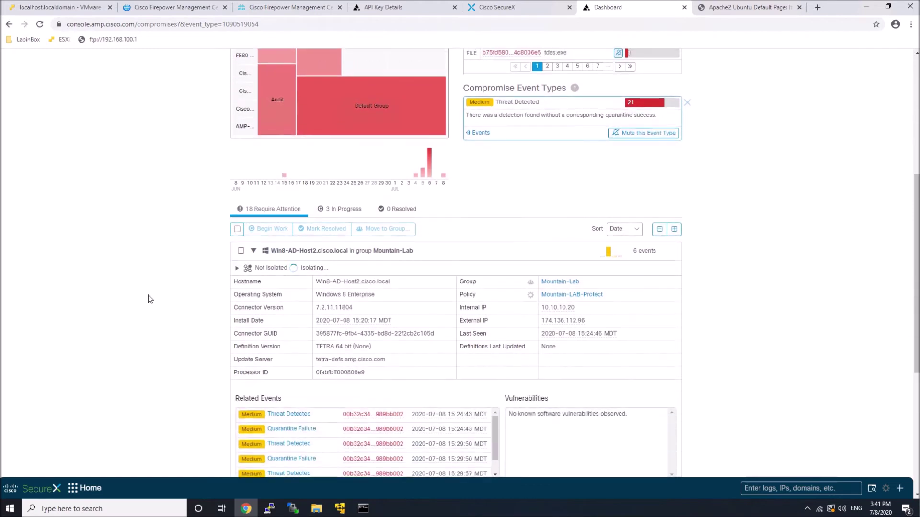
{"action": "scroll", "coordinate": [148, 295], "scroll_direction": "down", "scroll_amount": 2}
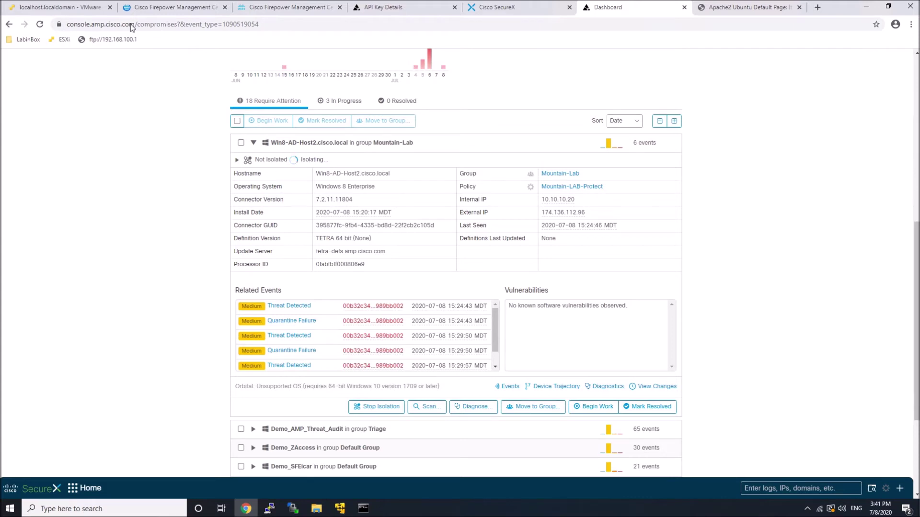
{"action": "left_click", "coordinate": [71, 8]}
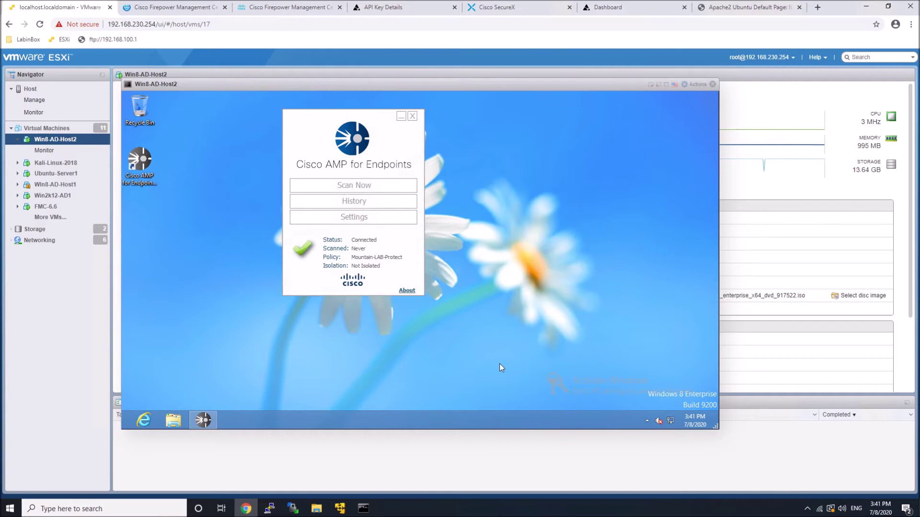
- Try loading google.ca in the VM's web browser and dismiss the resulting page error
{"action": "left_click", "coordinate": [145, 420]}
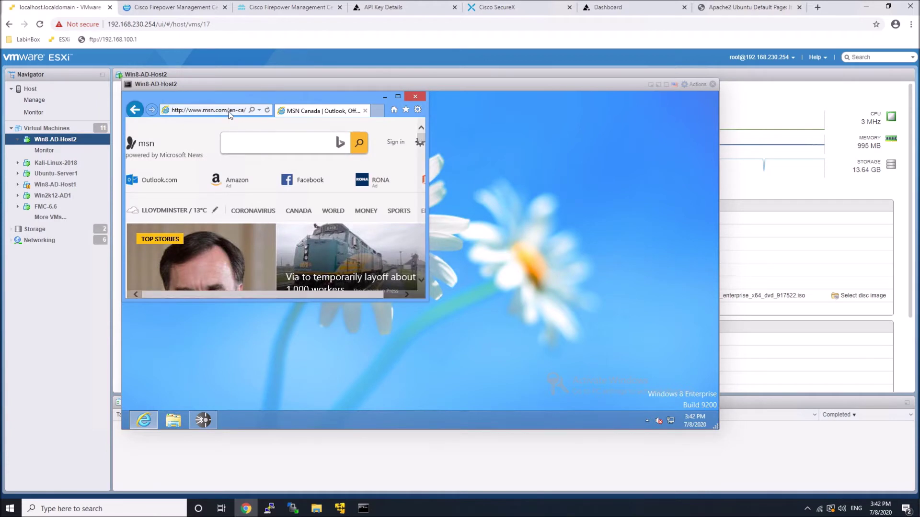
{"action": "left_click", "coordinate": [229, 112]}
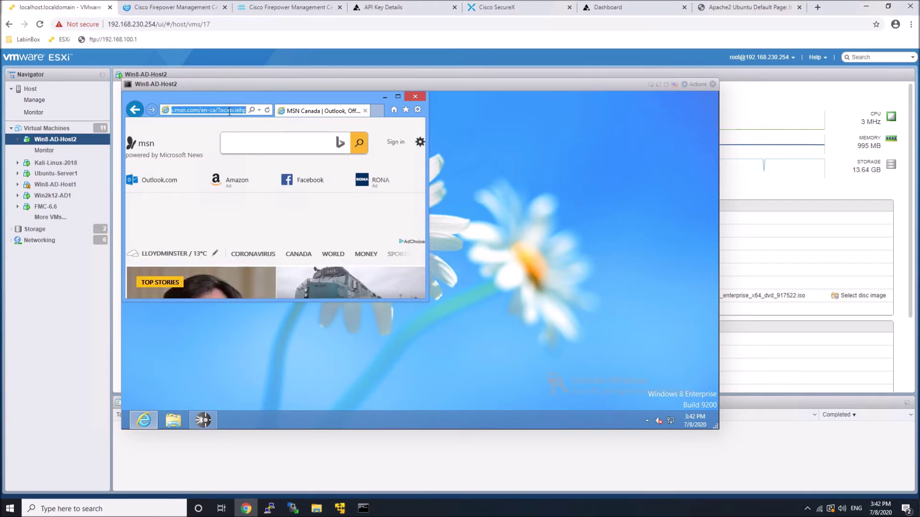
{"action": "type", "text": "googl"}
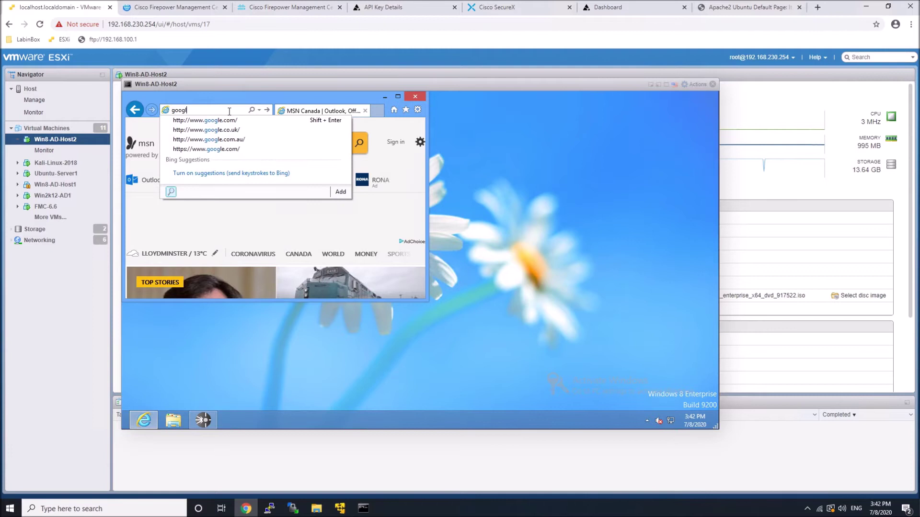
{"action": "type", "text": "e.ca"}
{"action": "key", "text": "Return"}
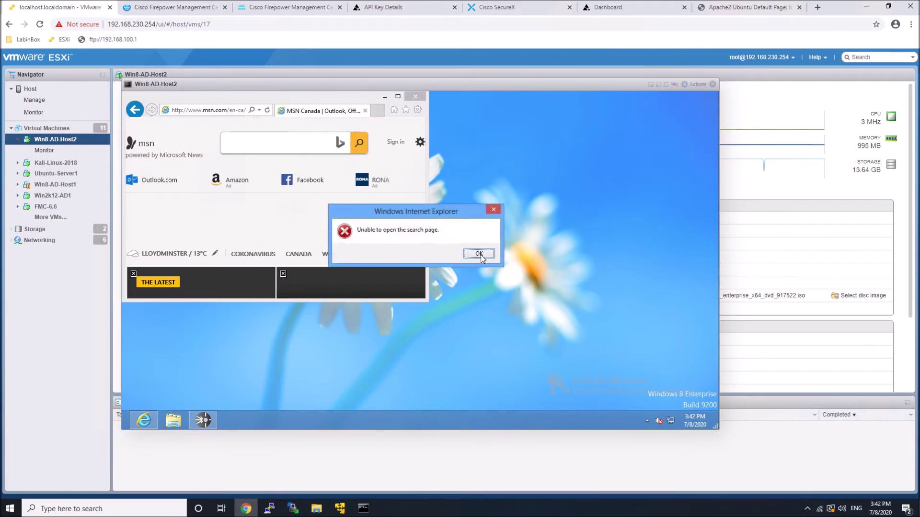
{"action": "left_click", "coordinate": [479, 254]}
- Open Command Prompt on the VM and run a ping test to 1.1.1.1
{"action": "mouse_move", "coordinate": [711, 422]}
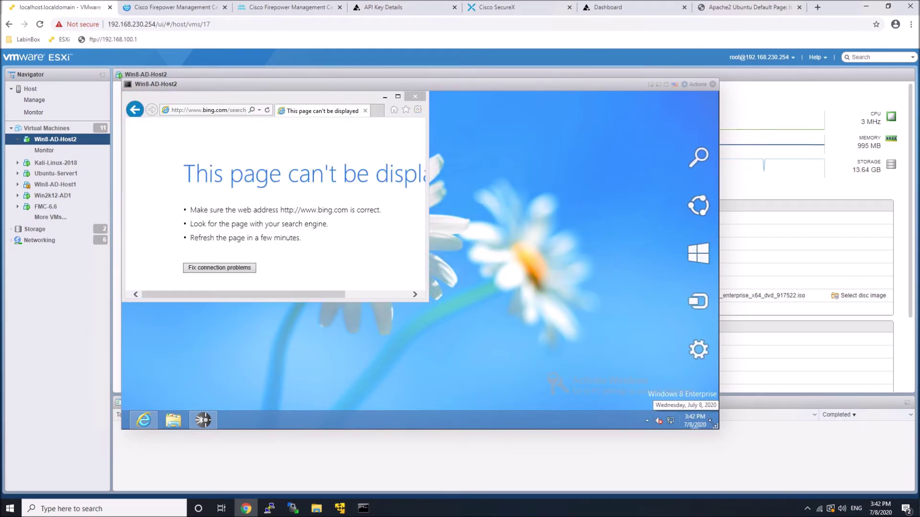
{"action": "left_click", "coordinate": [699, 164]}
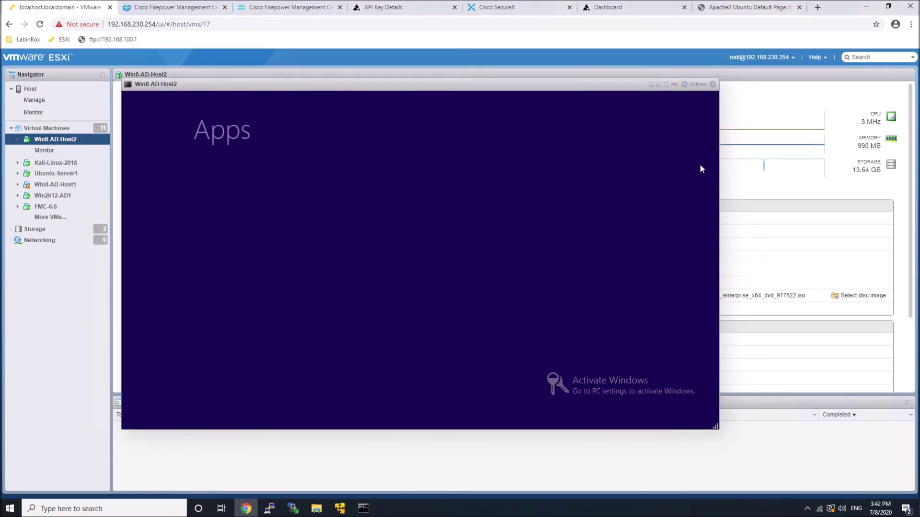
{"action": "type", "text": "cm"}
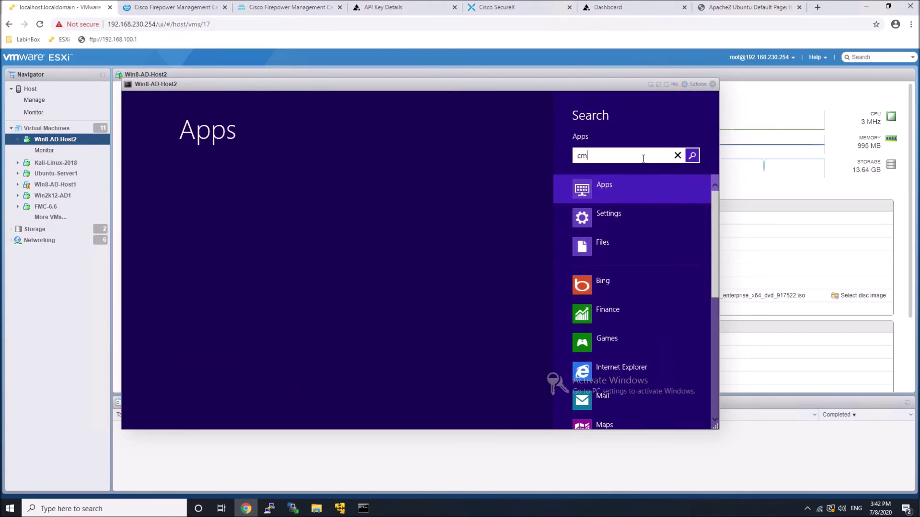
{"action": "type", "text": "d"}
{"action": "key", "text": "Return"}
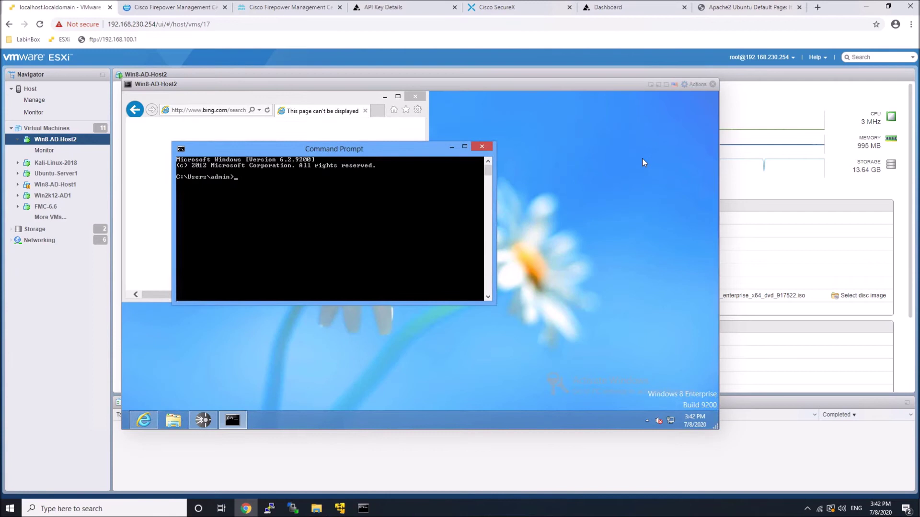
{"action": "type", "text": "ping"}
{"action": "key", "text": "Return"}
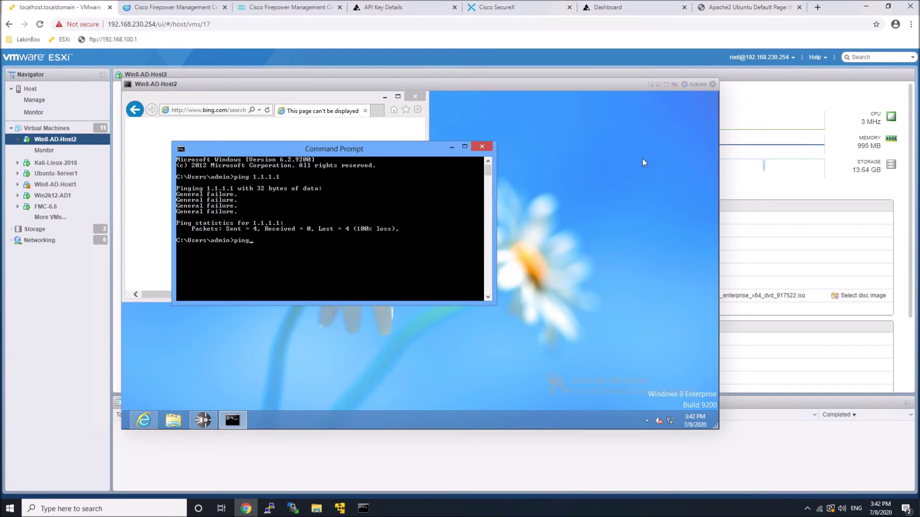
{"action": "key", "text": "BackSpace"}
{"action": "key", "text": "BackSpace"}
{"action": "key", "text": "BackSpace"}
{"action": "key", "text": "BackSpace"}
{"action": "type", "text": "nslook"}
{"action": "key", "text": "Return"}
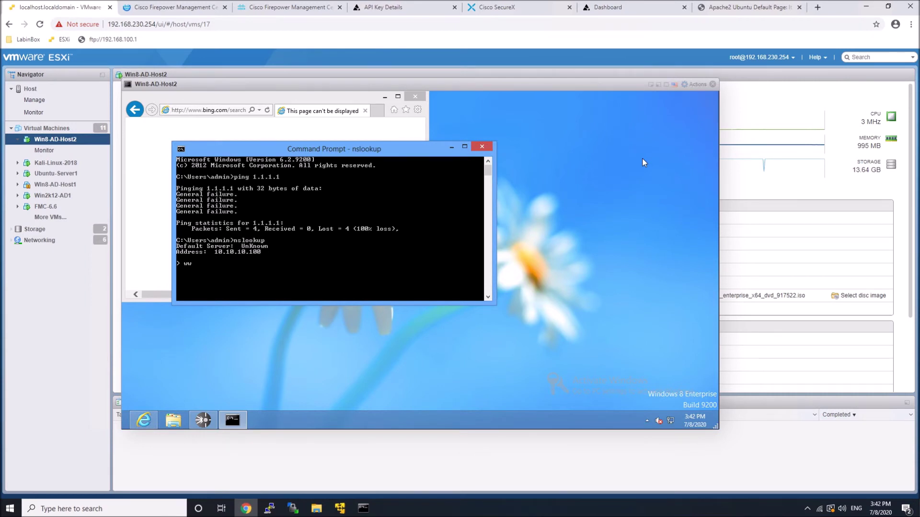
{"action": "type", "text": "www.google.ca"}
{"action": "key", "text": "Return"}
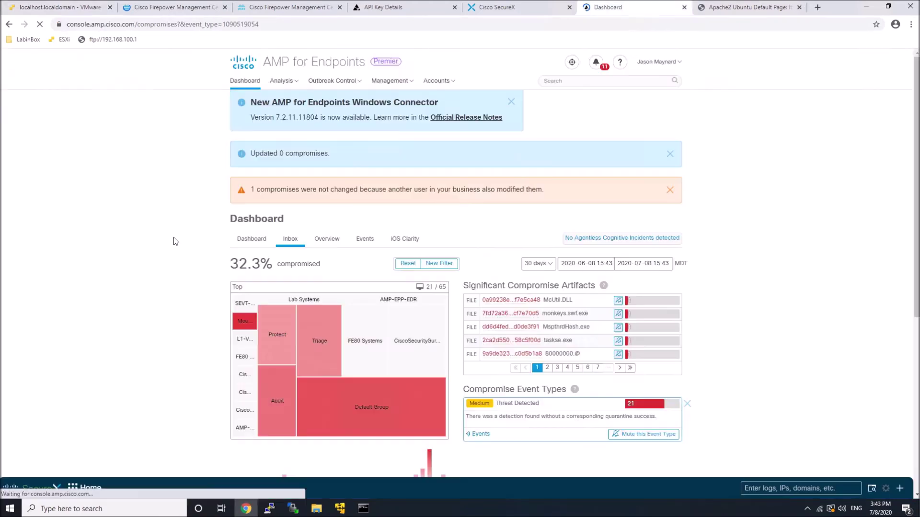
- Mark the Win8-AD-Host2 compromise resolved from the In Progress tab of the Dashboard Inbox
{"action": "scroll", "coordinate": [194, 237], "scroll_direction": "down", "scroll_amount": 2}
{"action": "scroll", "coordinate": [193, 237], "scroll_direction": "down", "scroll_amount": 4}
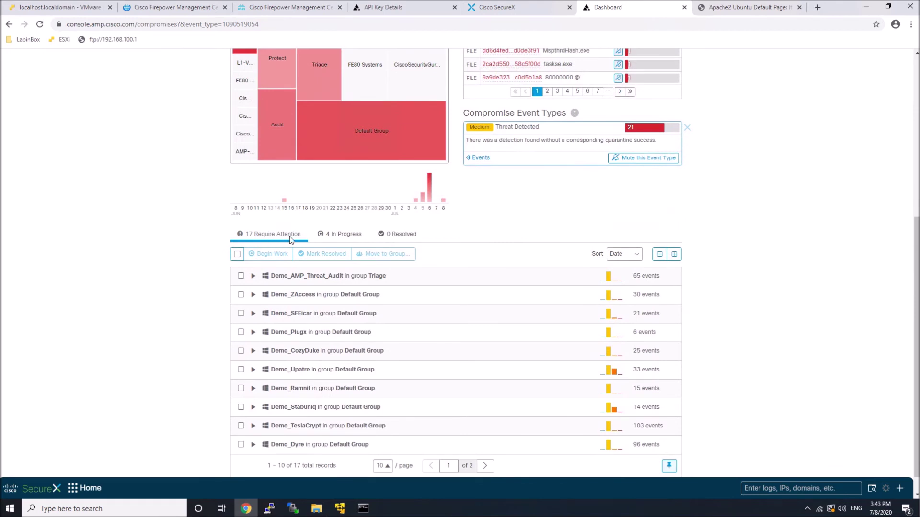
{"action": "left_click", "coordinate": [335, 234]}
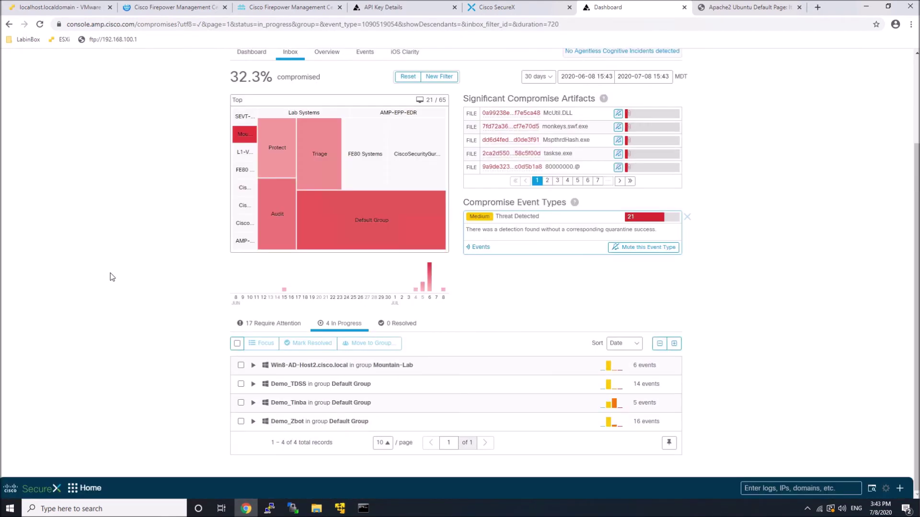
{"action": "left_click", "coordinate": [252, 366]}
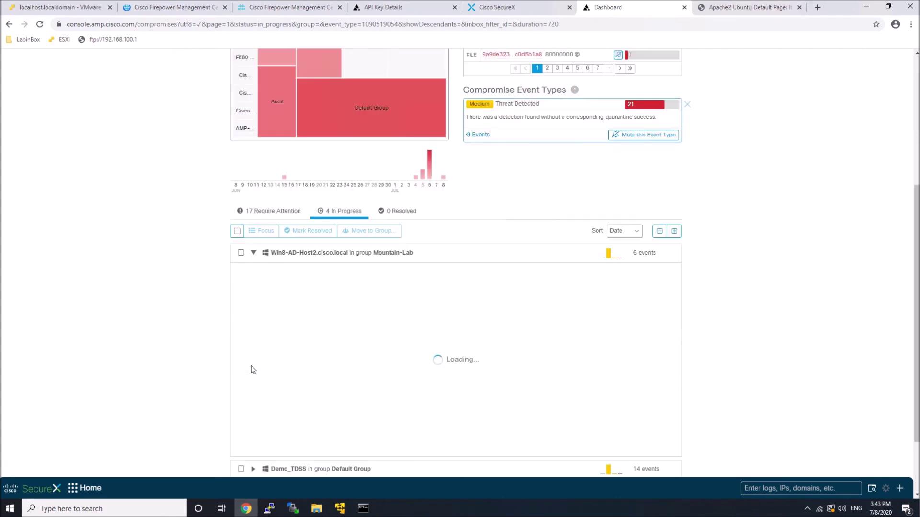
{"action": "left_click", "coordinate": [240, 252]}
{"action": "left_click", "coordinate": [302, 232]}
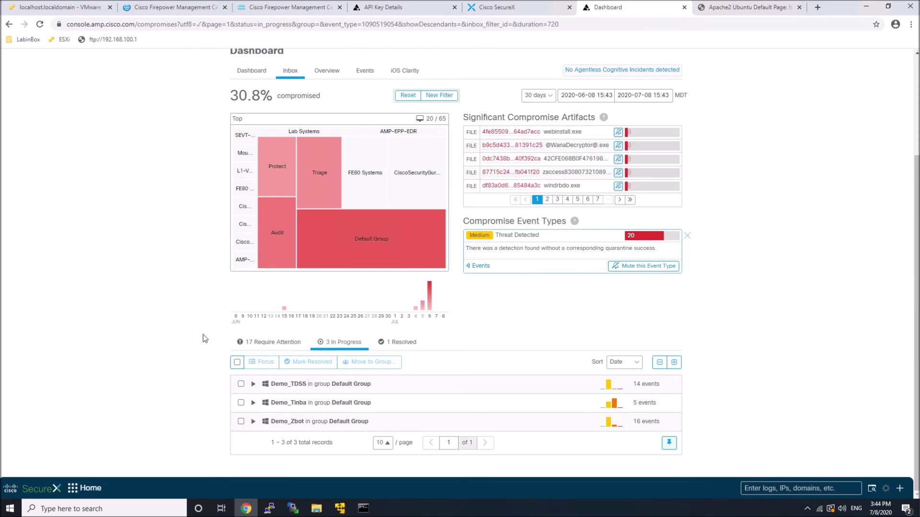
{"action": "scroll", "coordinate": [201, 338], "scroll_direction": "up", "scroll_amount": 1}
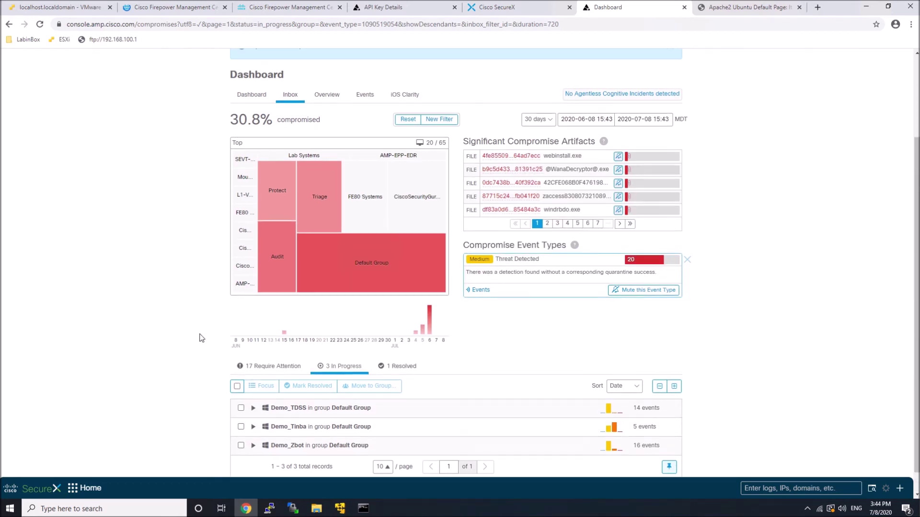
{"action": "scroll", "coordinate": [201, 335], "scroll_direction": "up", "scroll_amount": 4}
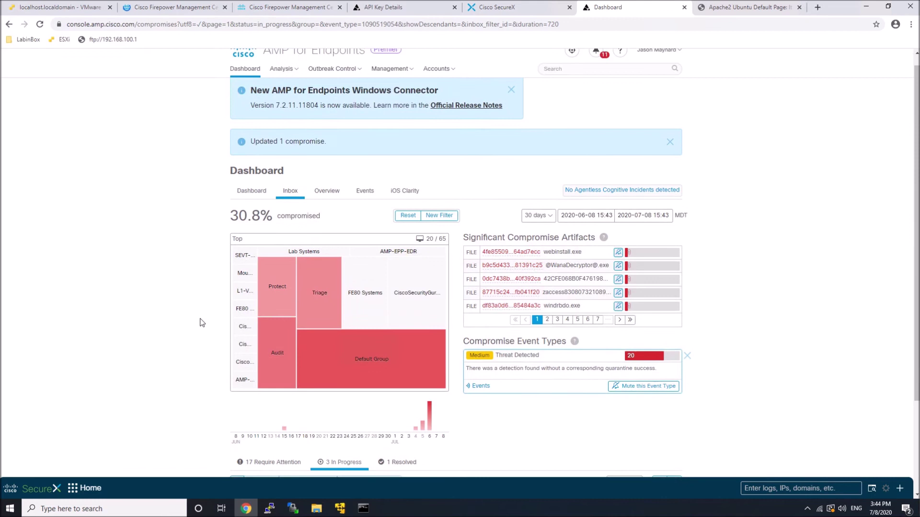
- Go to Management > Computers and page through to the third page of computers
{"action": "left_click", "coordinate": [391, 85]}
{"action": "left_click", "coordinate": [392, 114]}
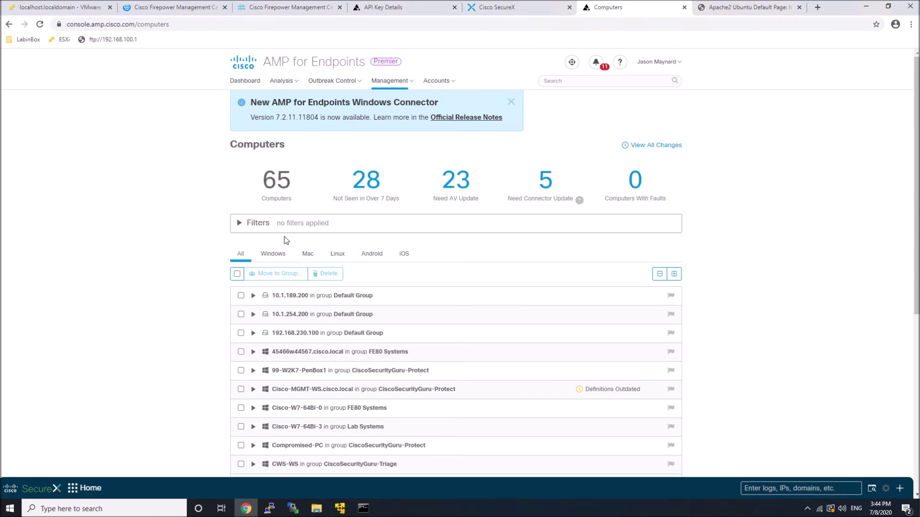
{"action": "scroll", "coordinate": [283, 237], "scroll_direction": "down", "scroll_amount": 3}
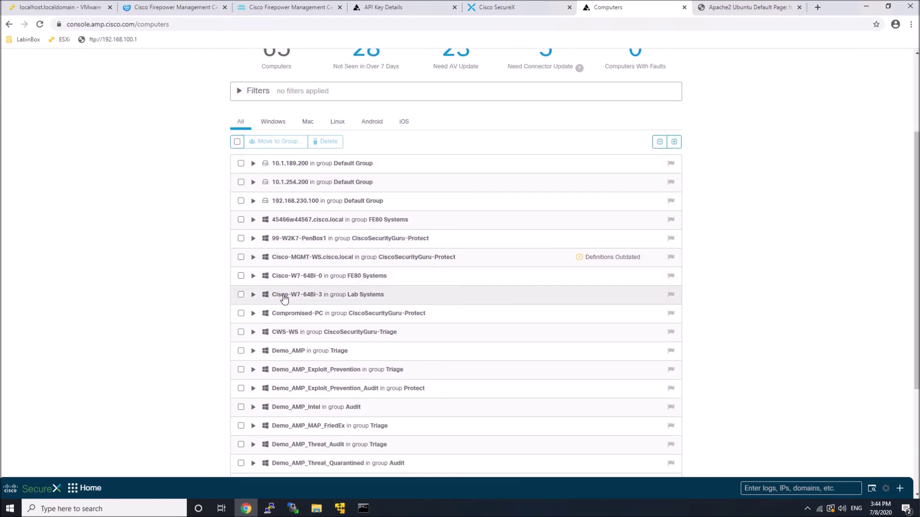
{"action": "scroll", "coordinate": [284, 298], "scroll_direction": "down", "scroll_amount": 4}
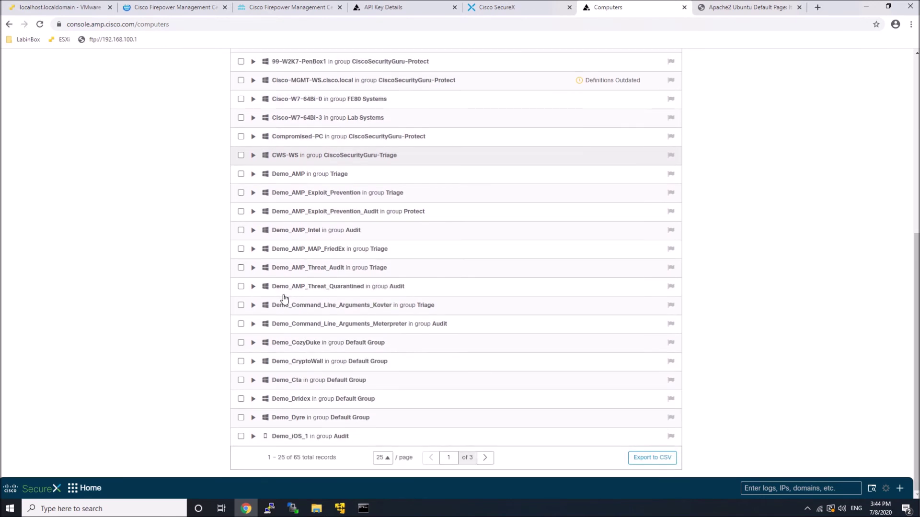
{"action": "left_click", "coordinate": [487, 460]}
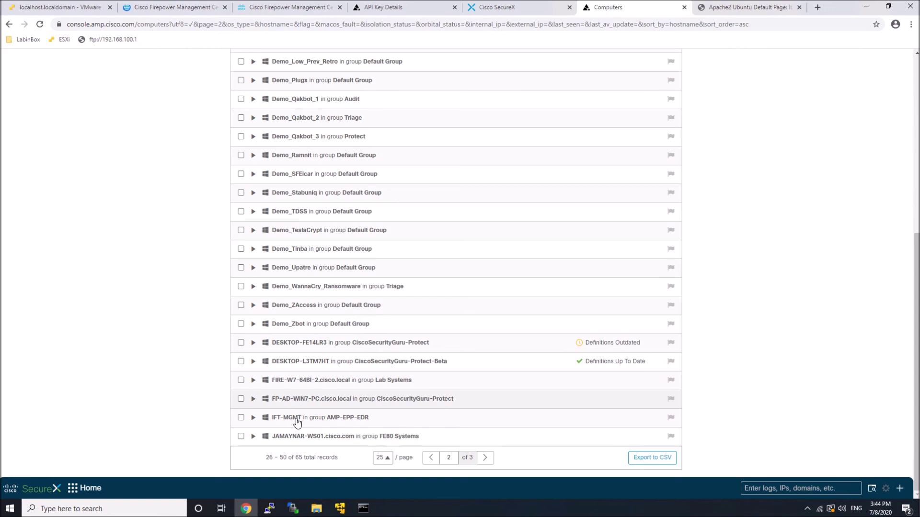
{"action": "scroll", "coordinate": [326, 390], "scroll_direction": "up", "scroll_amount": 2}
{"action": "scroll", "coordinate": [337, 395], "scroll_direction": "down", "scroll_amount": 2}
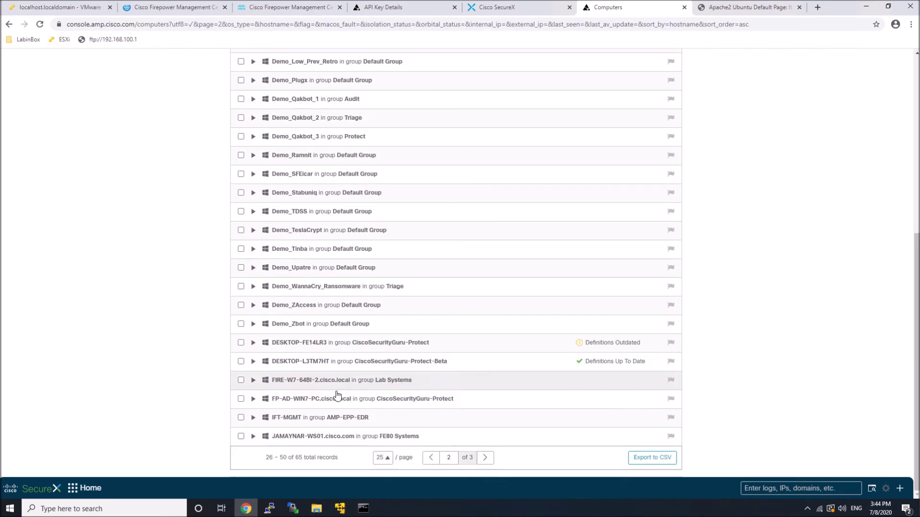
{"action": "left_click", "coordinate": [485, 457]}
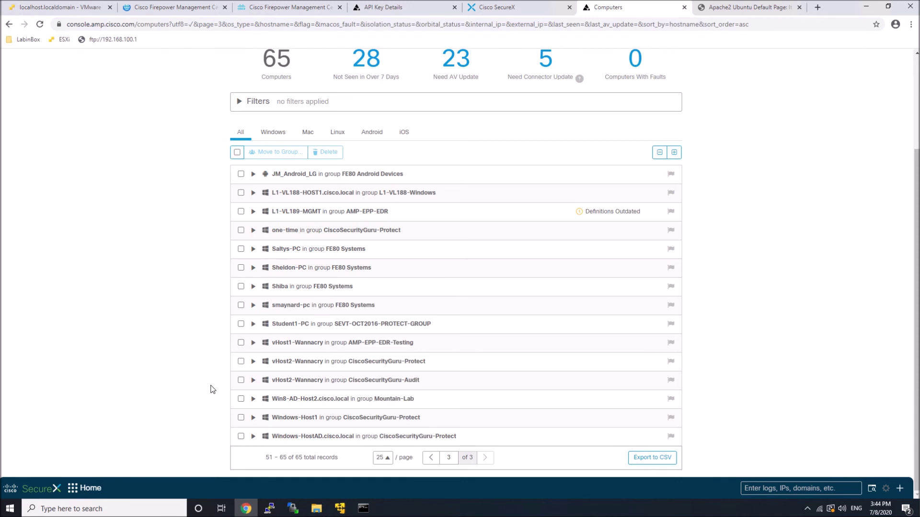
- Expand Win8-AD-Host2.cisco.local and confirm Stop Isolation
{"action": "left_click", "coordinate": [253, 399]}
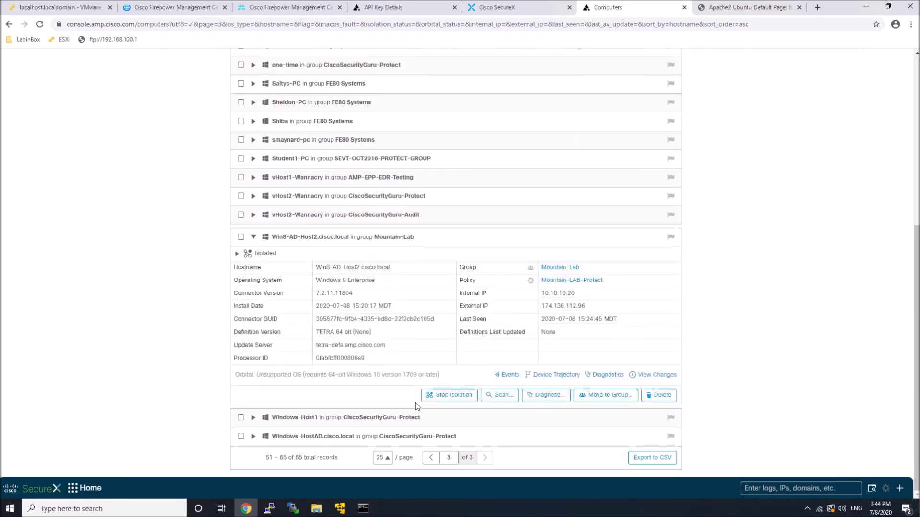
{"action": "left_click", "coordinate": [449, 396]}
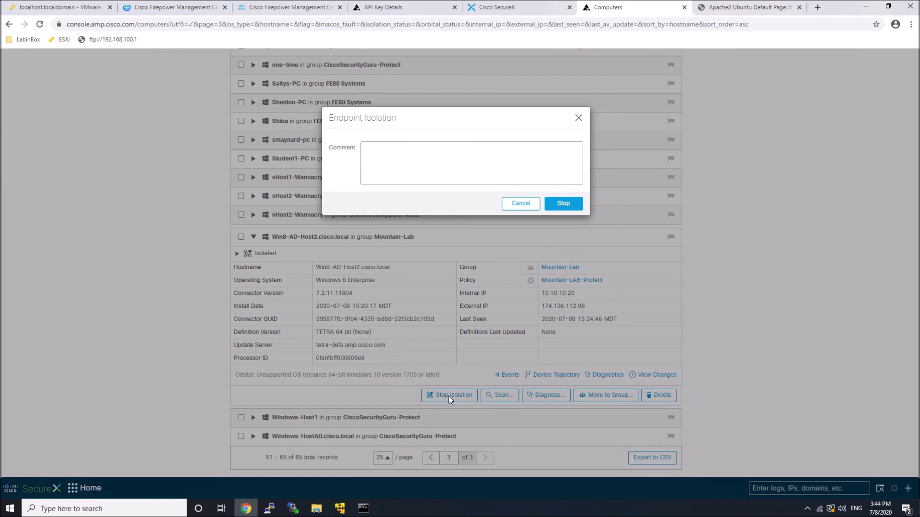
{"action": "left_click", "coordinate": [561, 205]}
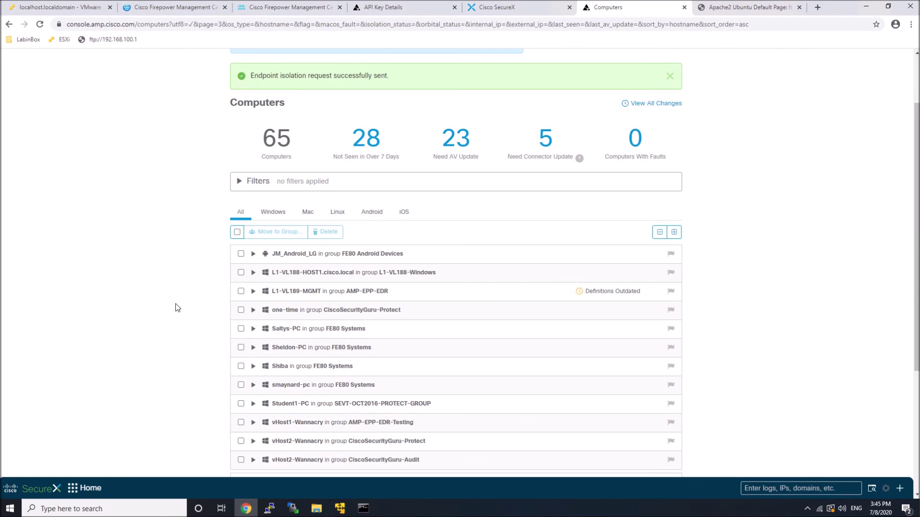
- On the Win8-AD-Host2 console in ESXi, exit nslookup back to the command prompt
{"action": "left_click", "coordinate": [60, 10]}
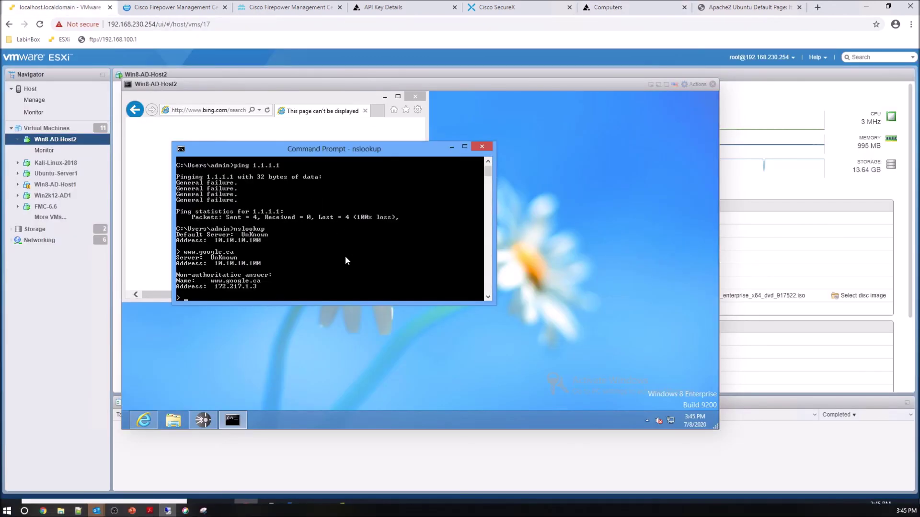
{"action": "key", "text": "Up"}
{"action": "key", "text": "BackSpace"}
{"action": "key", "text": "BackSpace"}
{"action": "key", "text": "BackSpace"}
{"action": "key", "text": "BackSpace"}
{"action": "key", "text": "BackSpace"}
{"action": "key", "text": "BackSpace"}
{"action": "key", "text": "BackSpace"}
{"action": "key", "text": "BackSpace"}
{"action": "key", "text": "BackSpace"}
{"action": "key", "text": "BackSpace"}
{"action": "key", "text": "BackSpace"}
{"action": "key", "text": "BackSpace"}
{"action": "key", "text": "BackSpace"}
{"action": "type", "text": "exit"}
{"action": "key", "text": "Return"}
- Ping 1.1.1.1 continuously with -t until replies arrive, then stop it
{"action": "key", "text": "Up"}
{"action": "key", "text": "Up"}
{"action": "key", "text": "Return"}
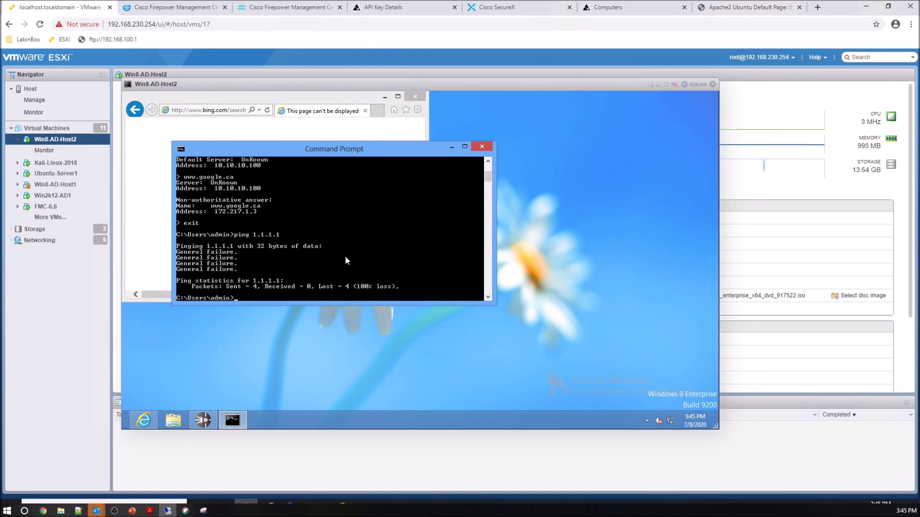
{"action": "key", "text": "Up"}
{"action": "key", "text": "Return"}
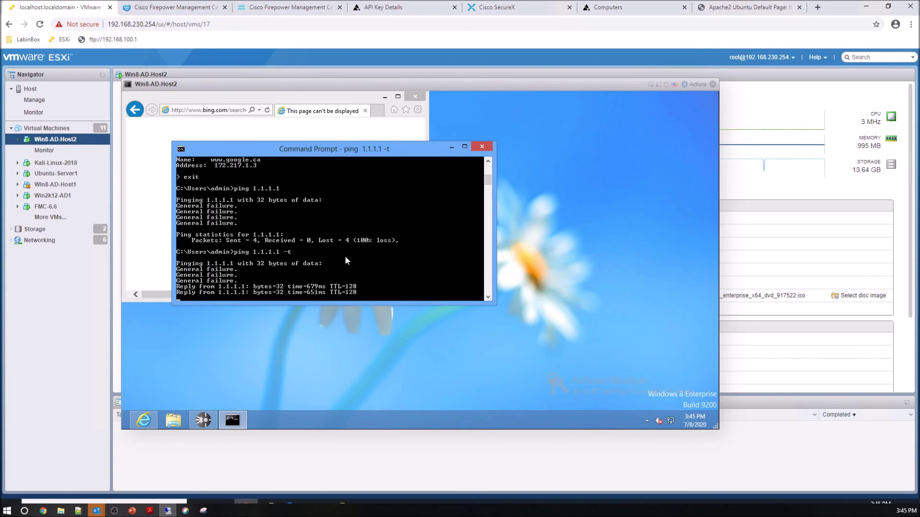
{"action": "key", "text": "ctrl+c"}
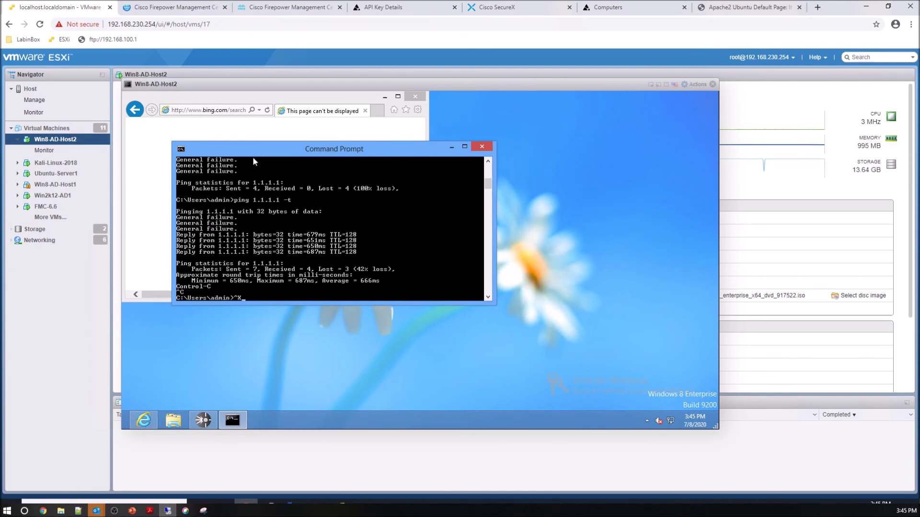
- Load google.ca in Internet Explorer to confirm web access is restored
{"action": "left_click", "coordinate": [228, 111]}
{"action": "type", "text": "goog"}
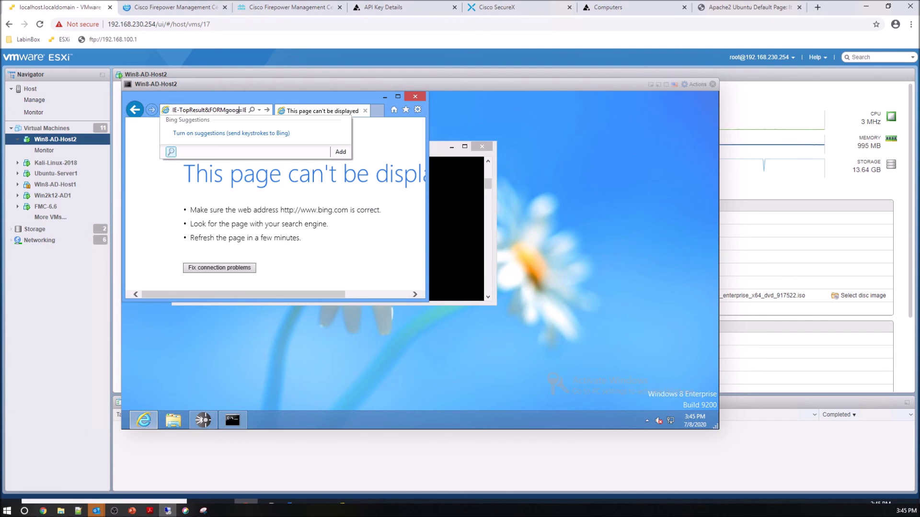
{"action": "type", "text": "le"}
{"action": "key", "text": "ctrl+a"}
{"action": "type", "text": "googl"}
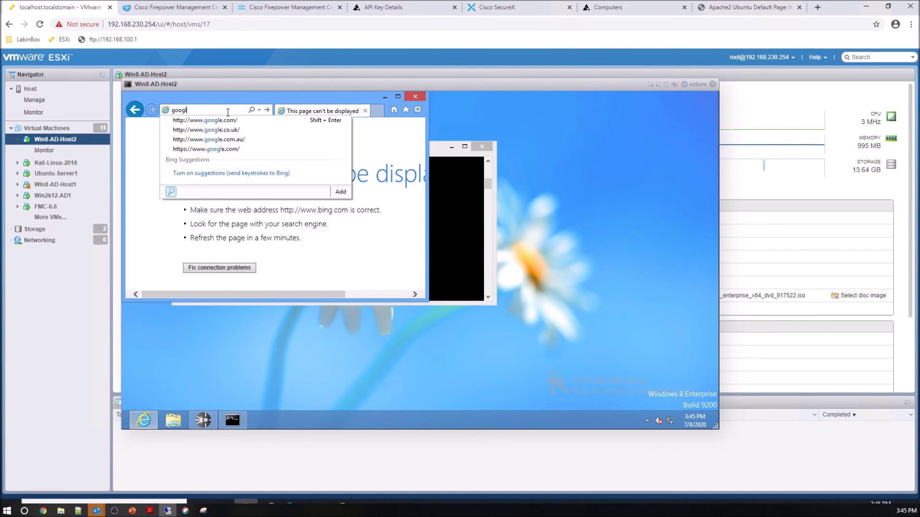
{"action": "type", "text": "e.ca"}
{"action": "key", "text": "Return"}
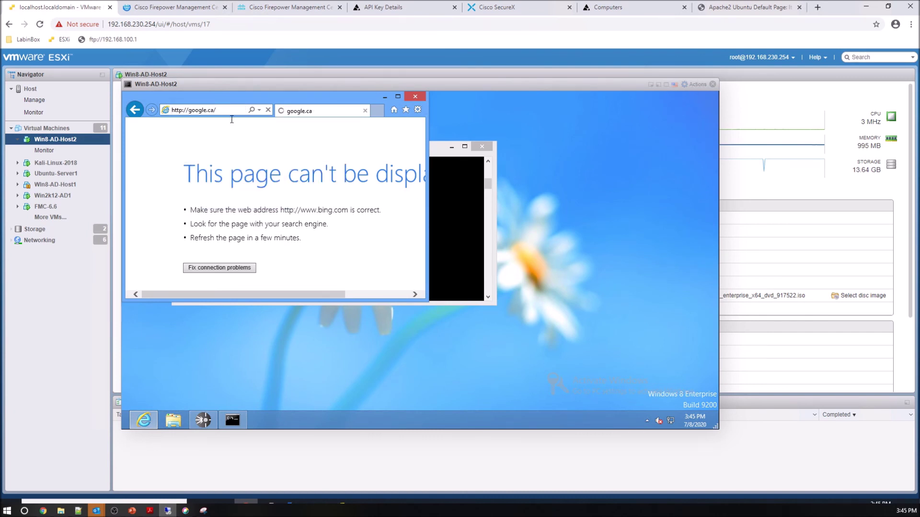